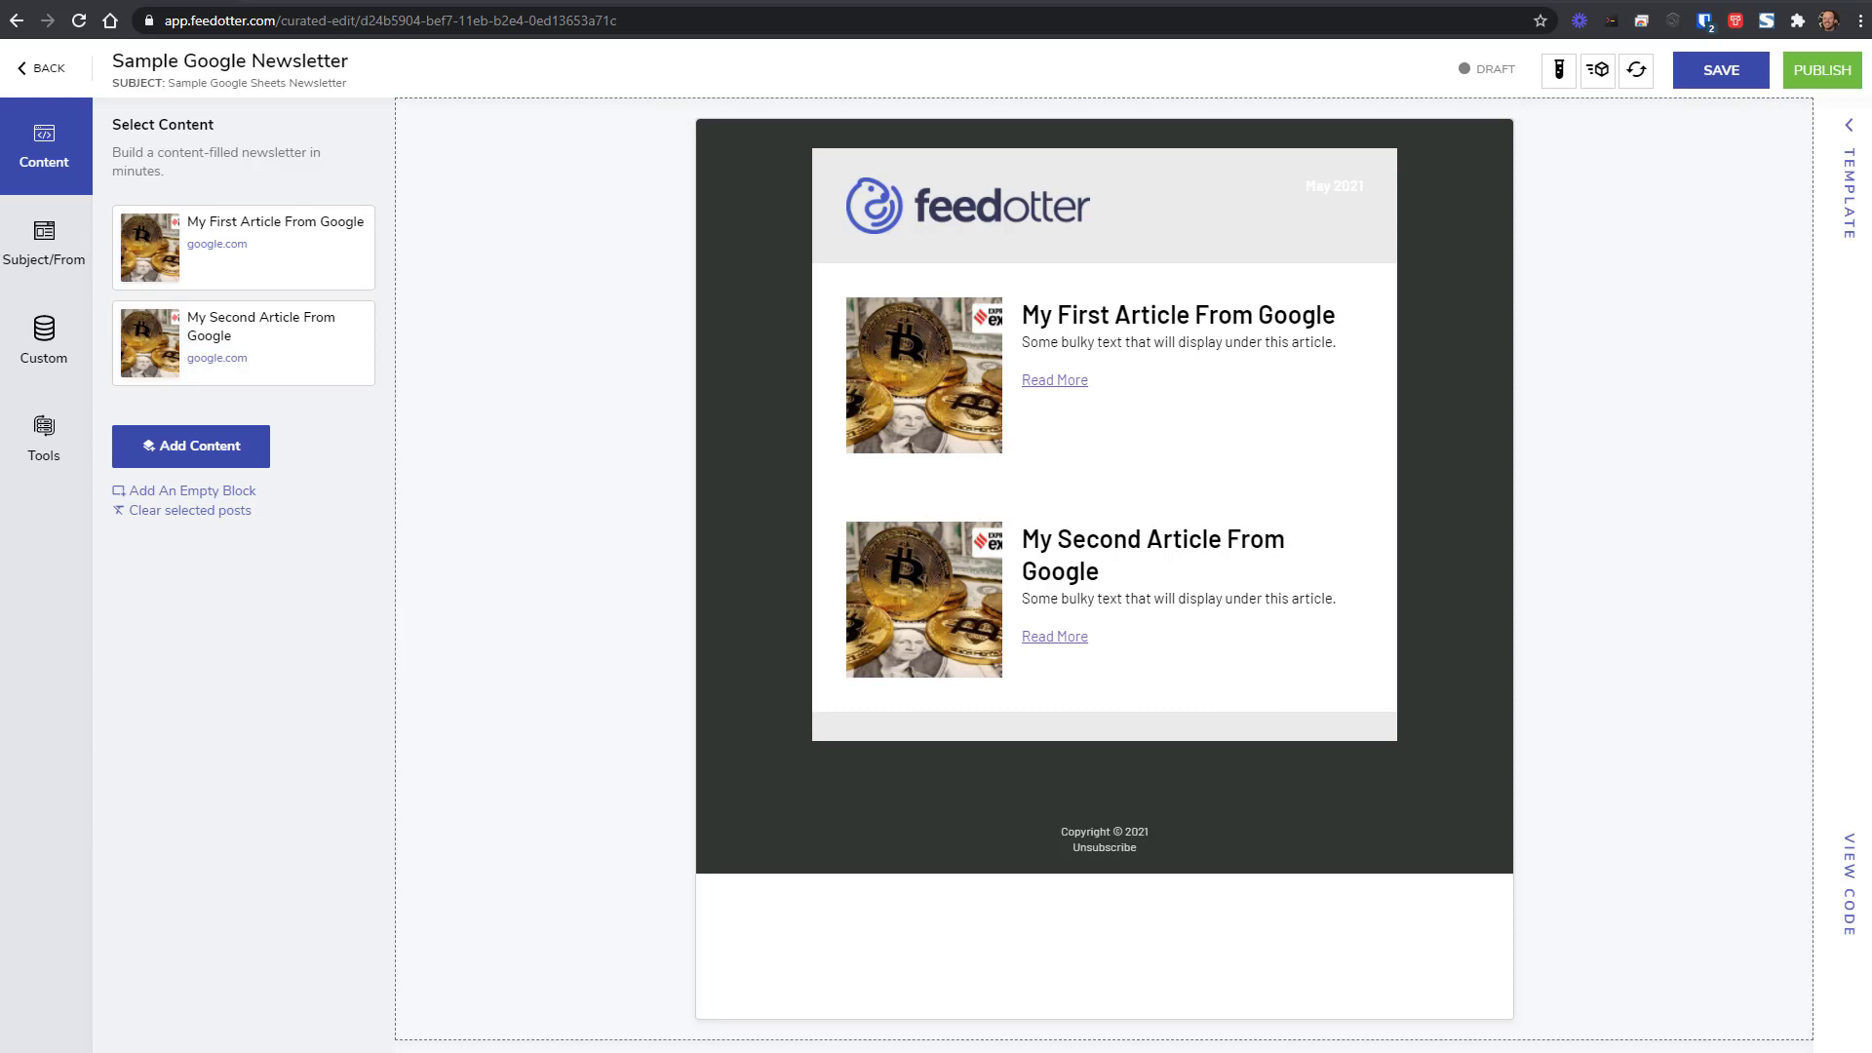
Switch to the sample spreadsheet in Google Sheets and select the document ID in its address.
click(117, 1)
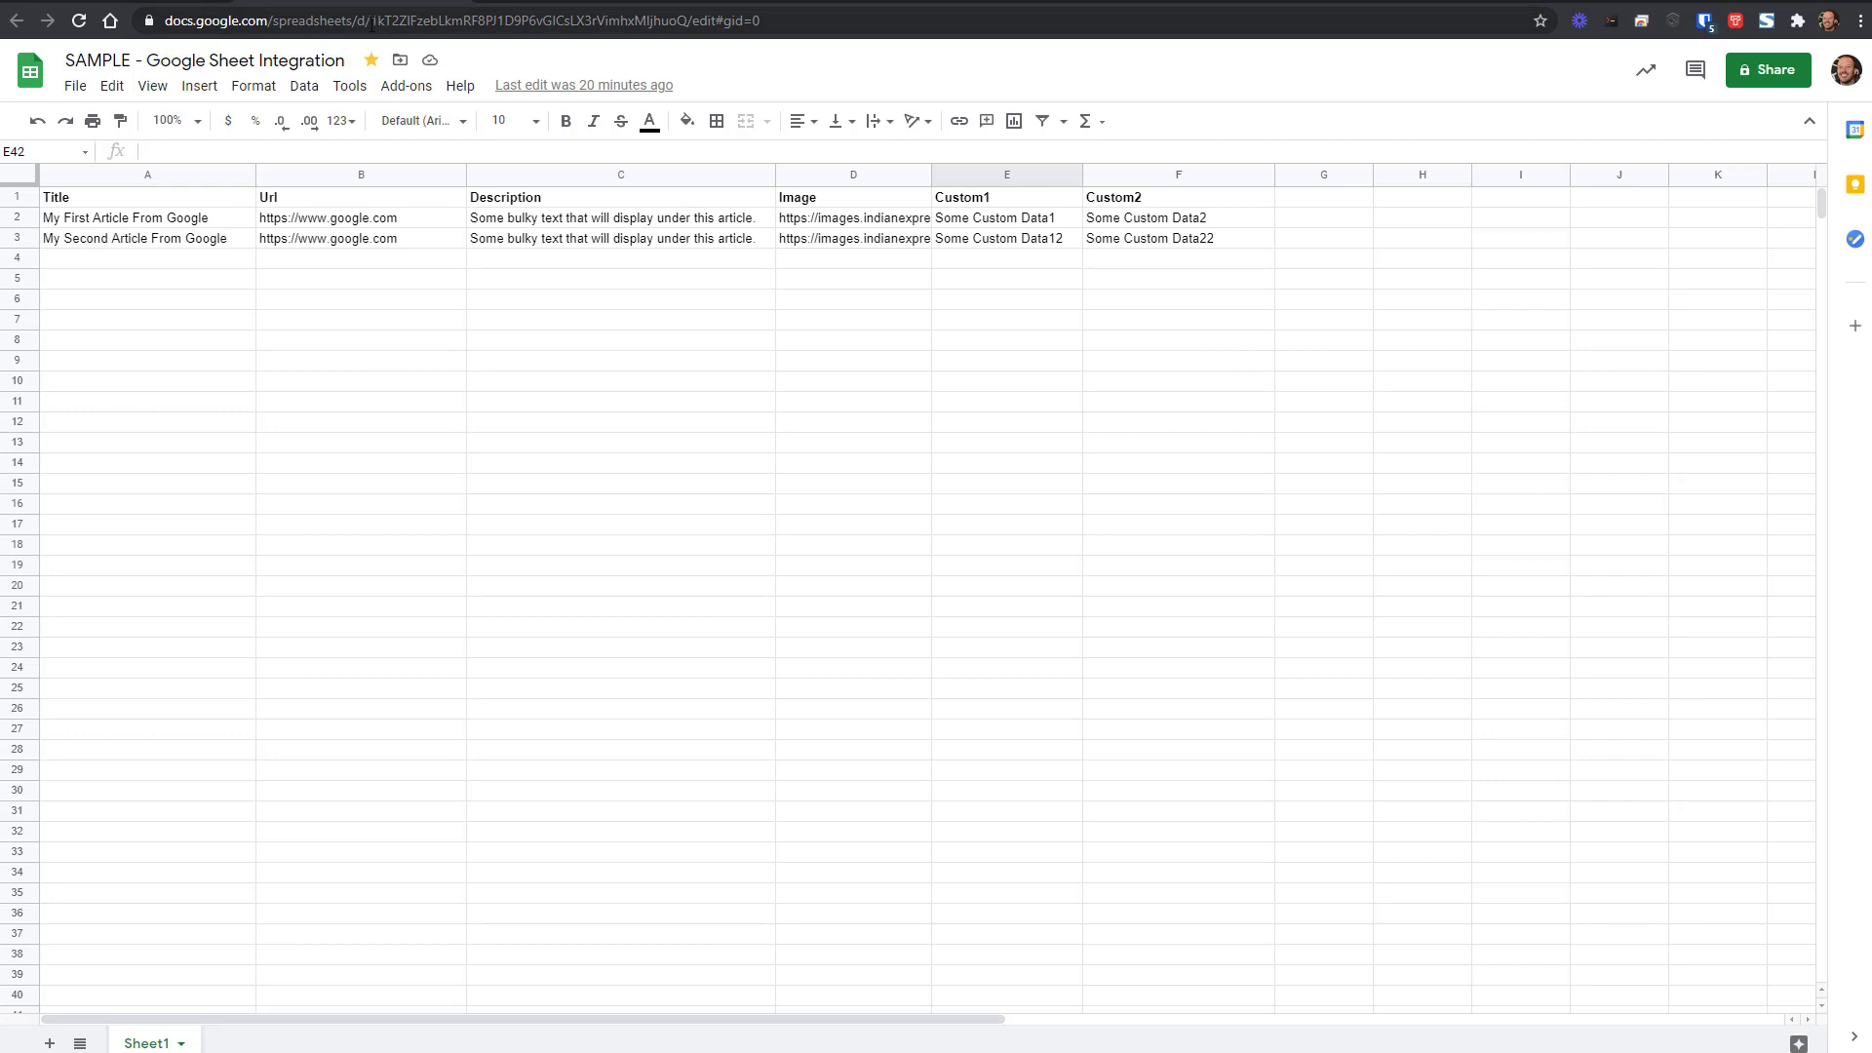
drag(370, 24, 691, 21)
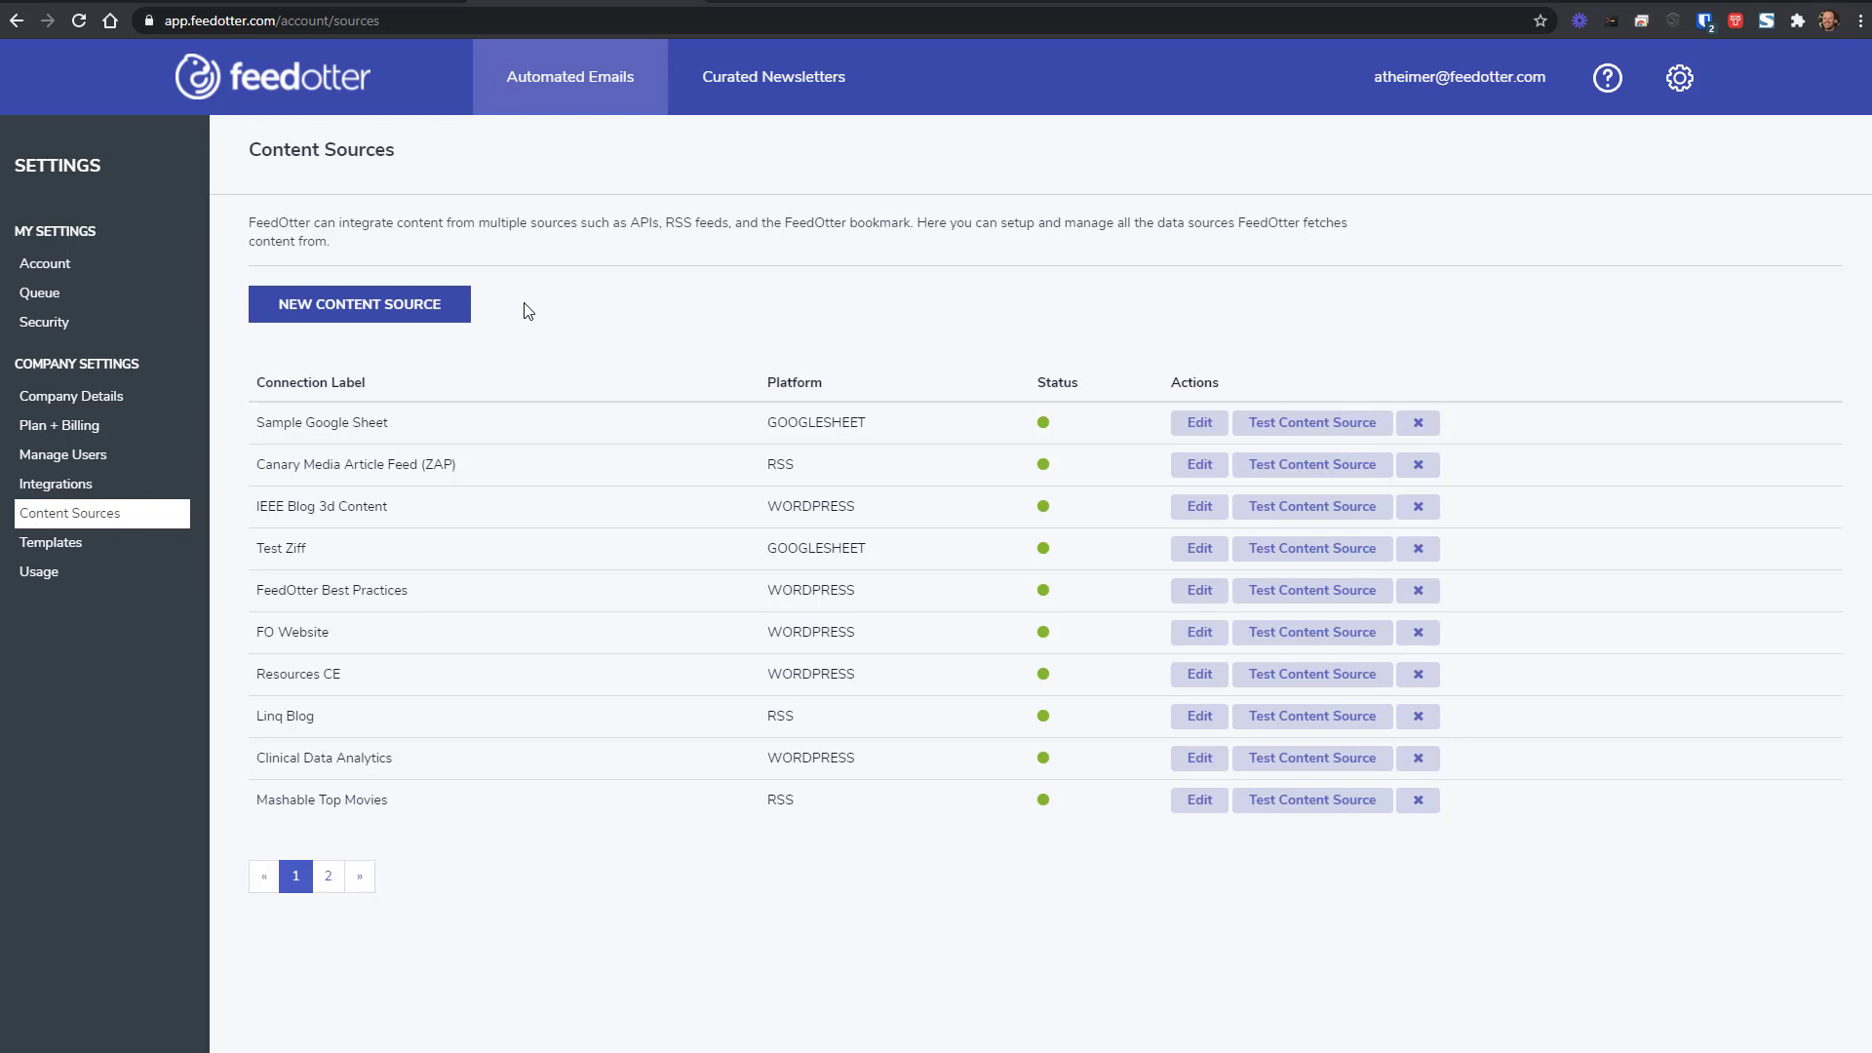
Start a new content source in FeedOtter and choose GOOGLESHEET as its platform.
click(463, 312)
click(748, 185)
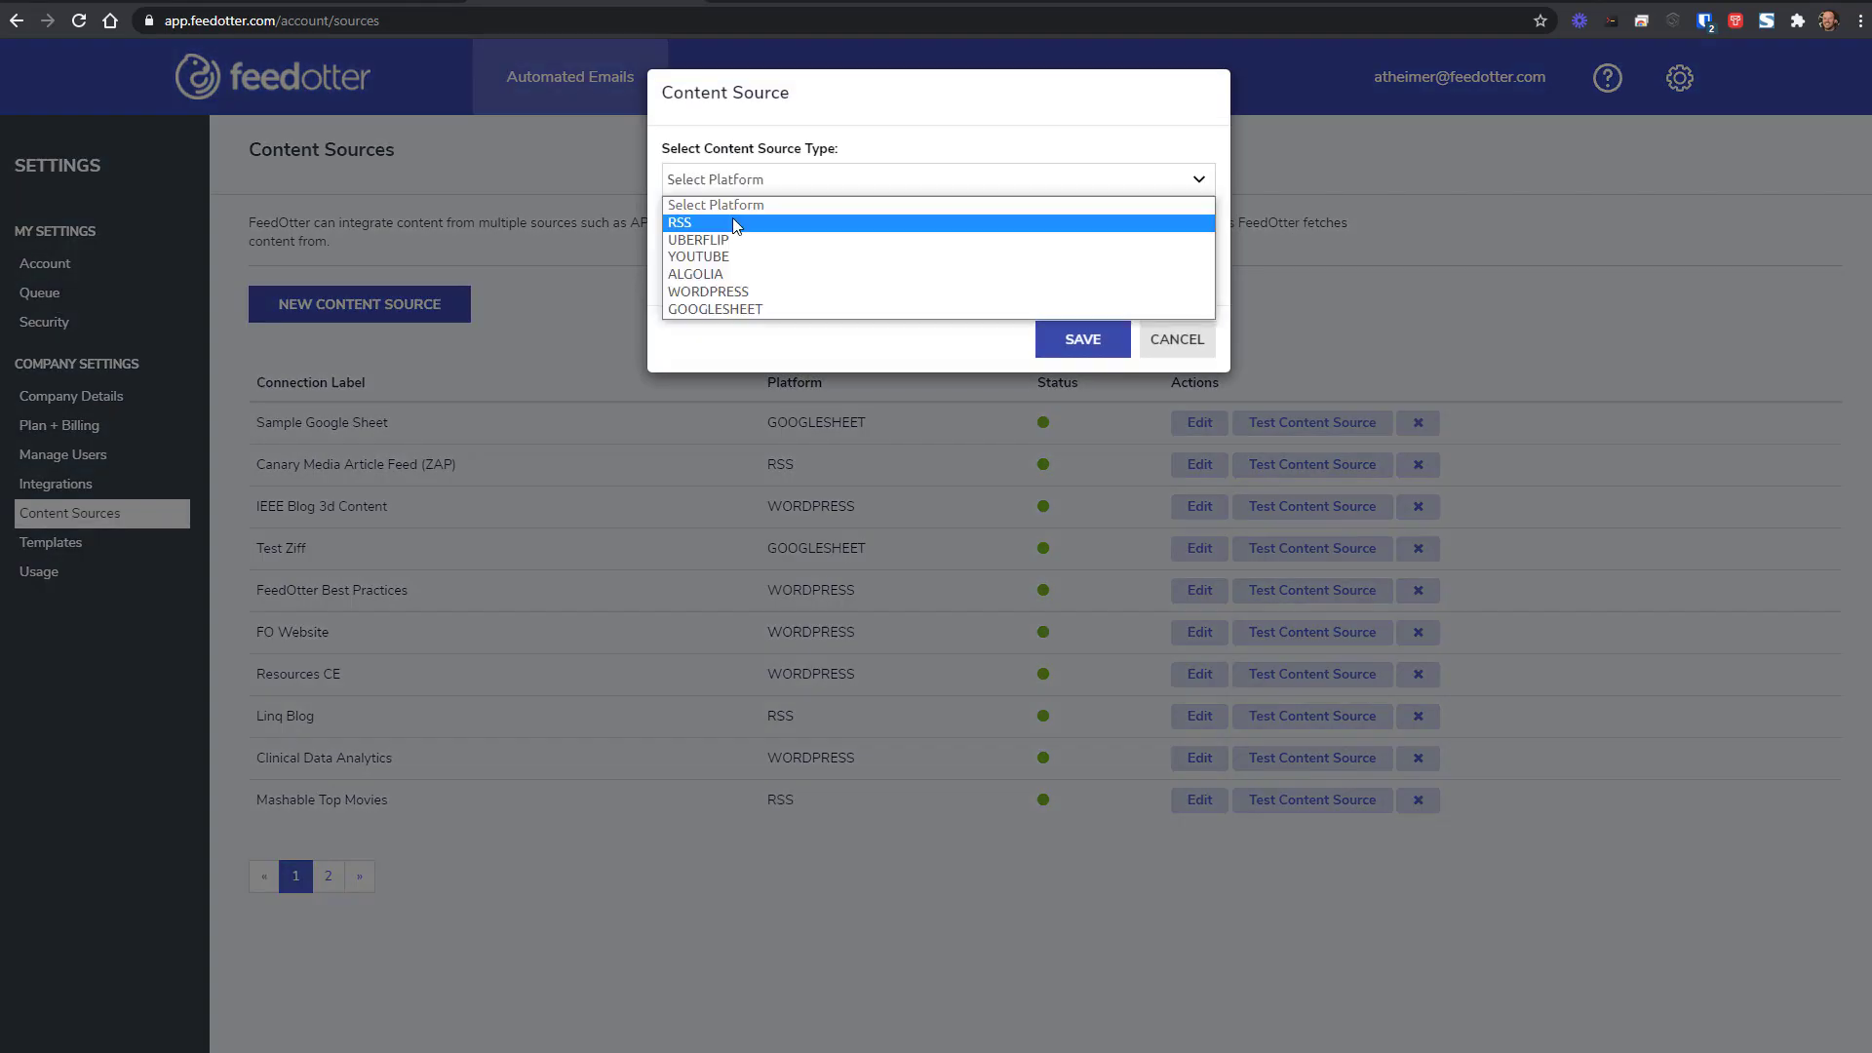
click(740, 308)
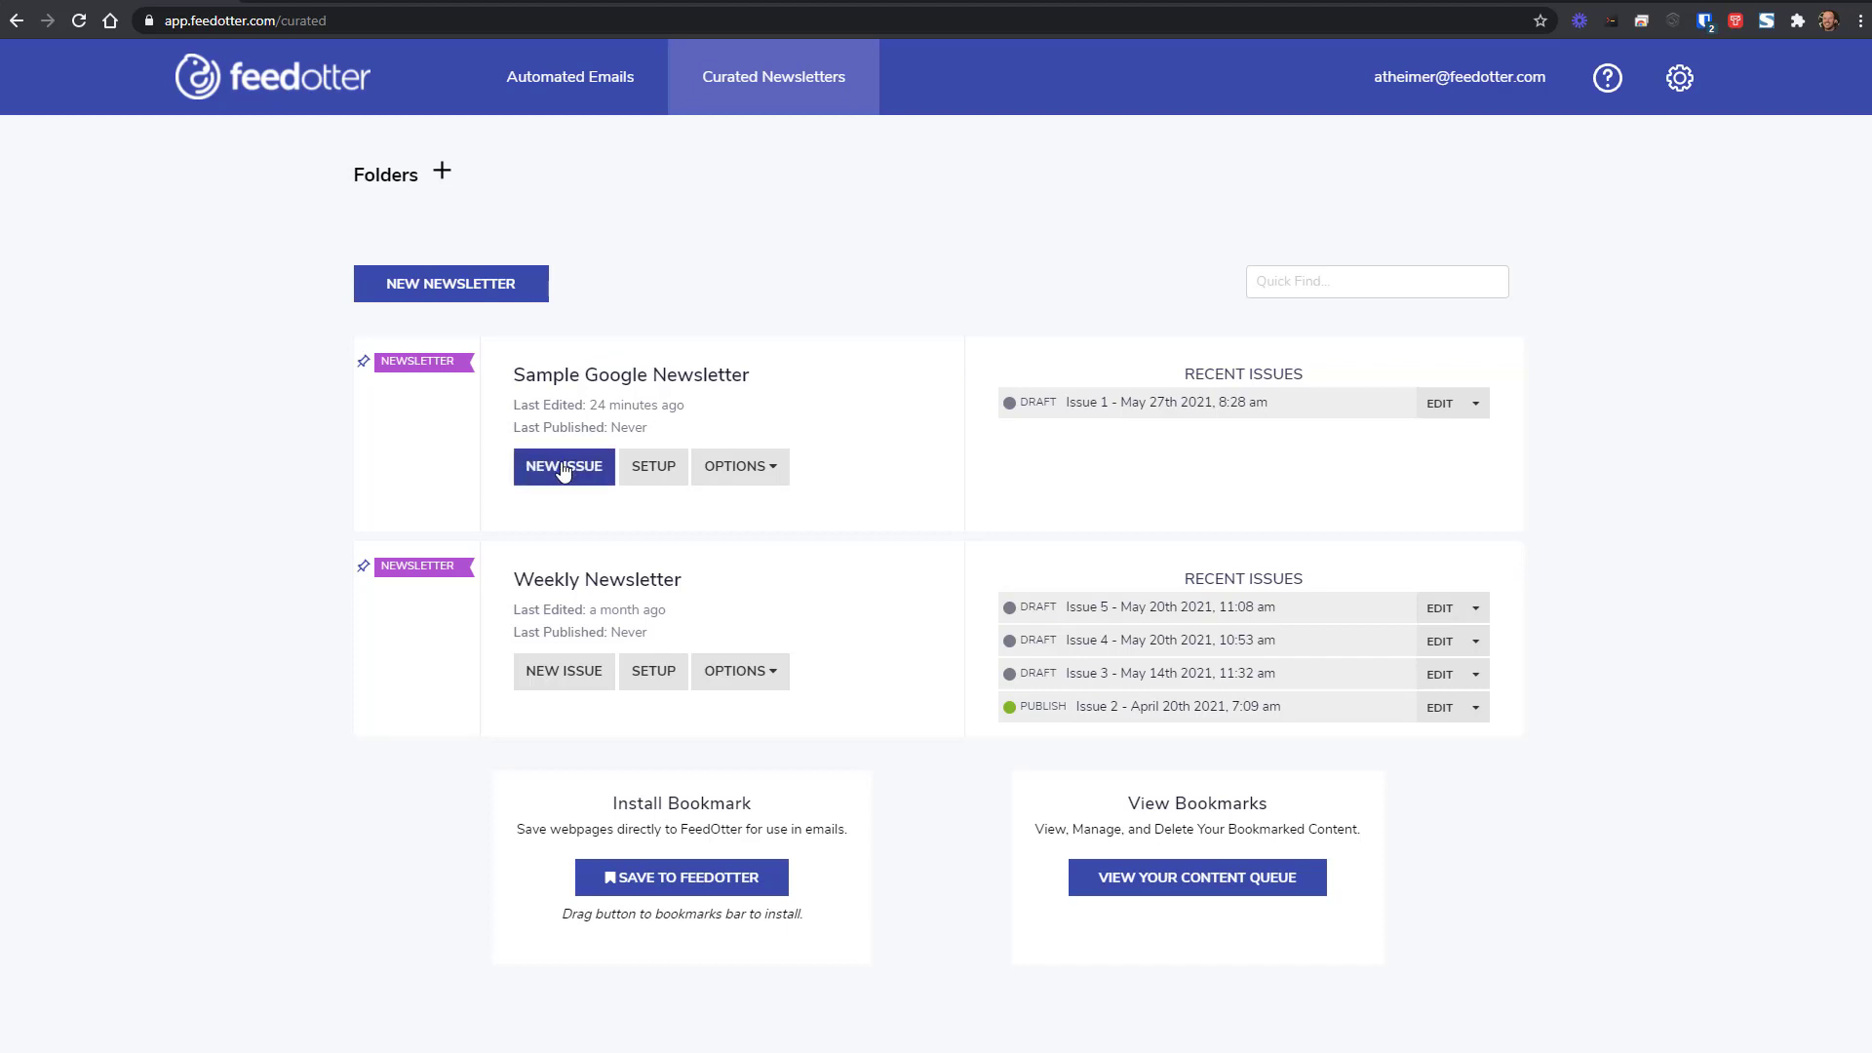
Open Issue 1 of Sample Google Newsletter for editing and delete both of its articles.
click(1429, 412)
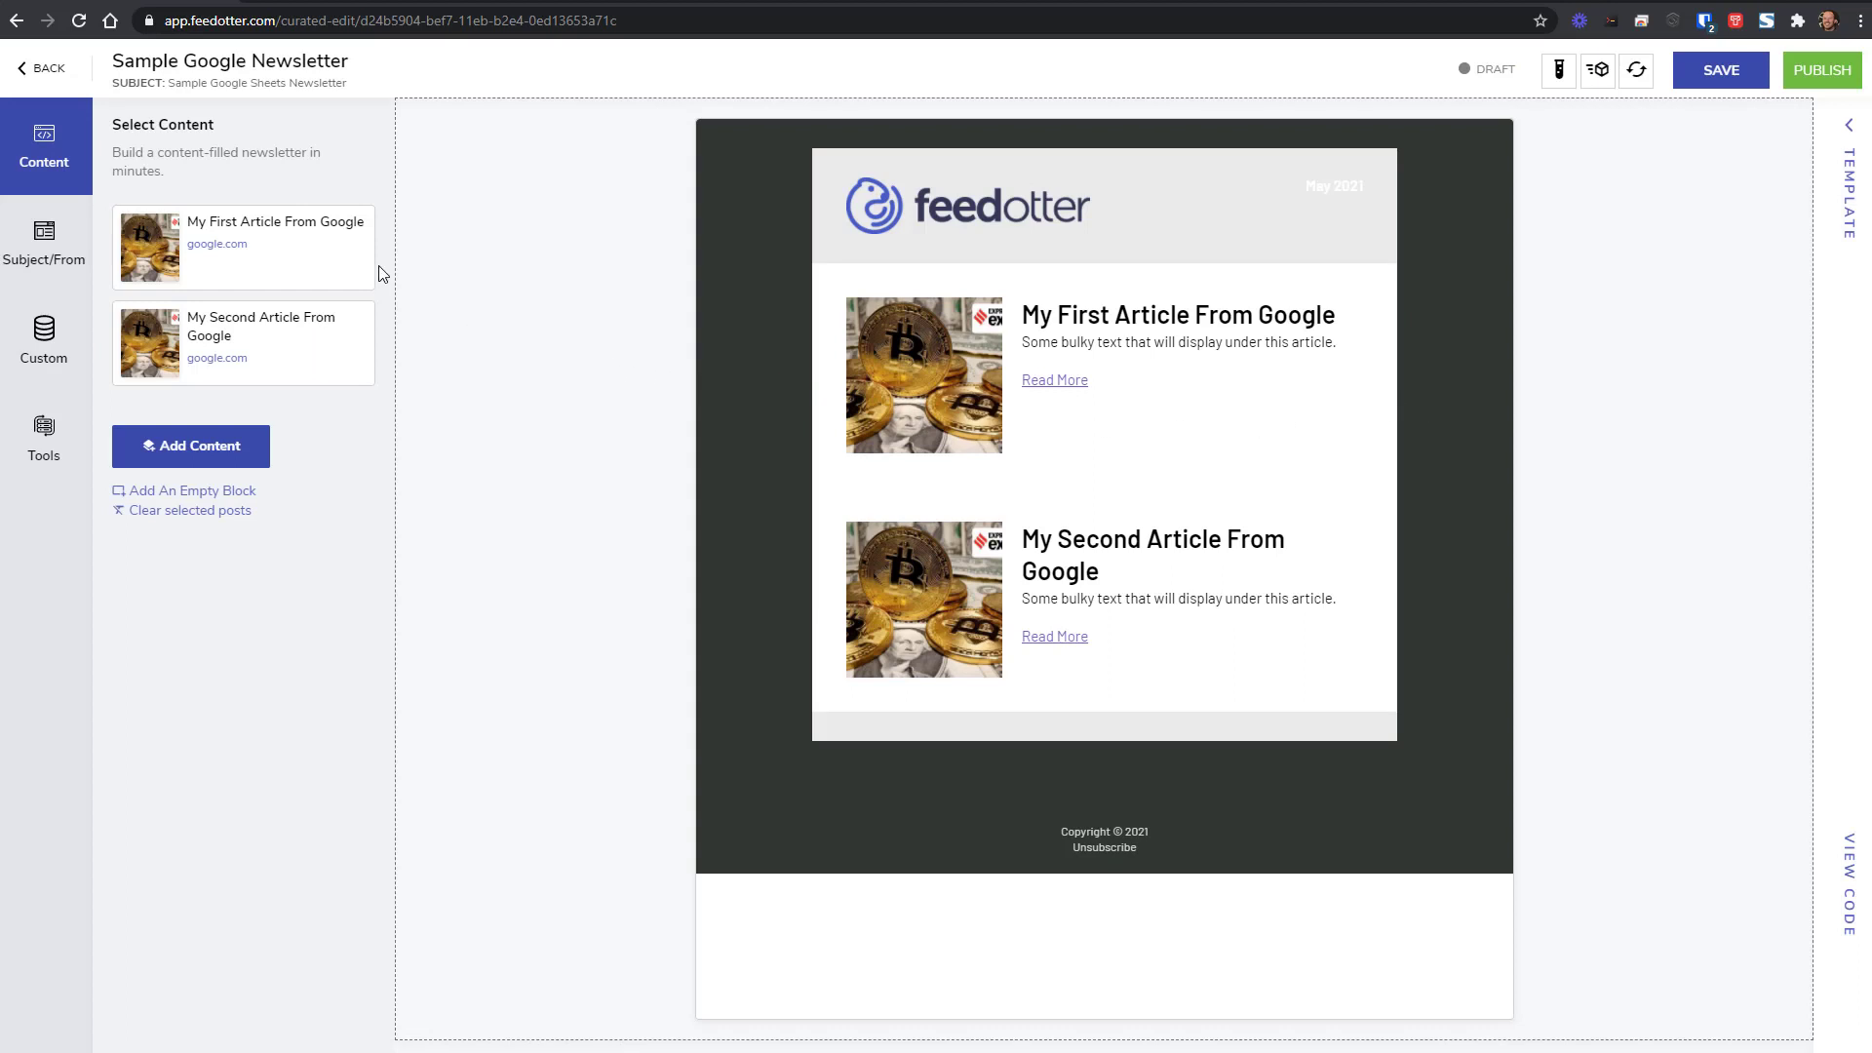
mouse_move(335, 254)
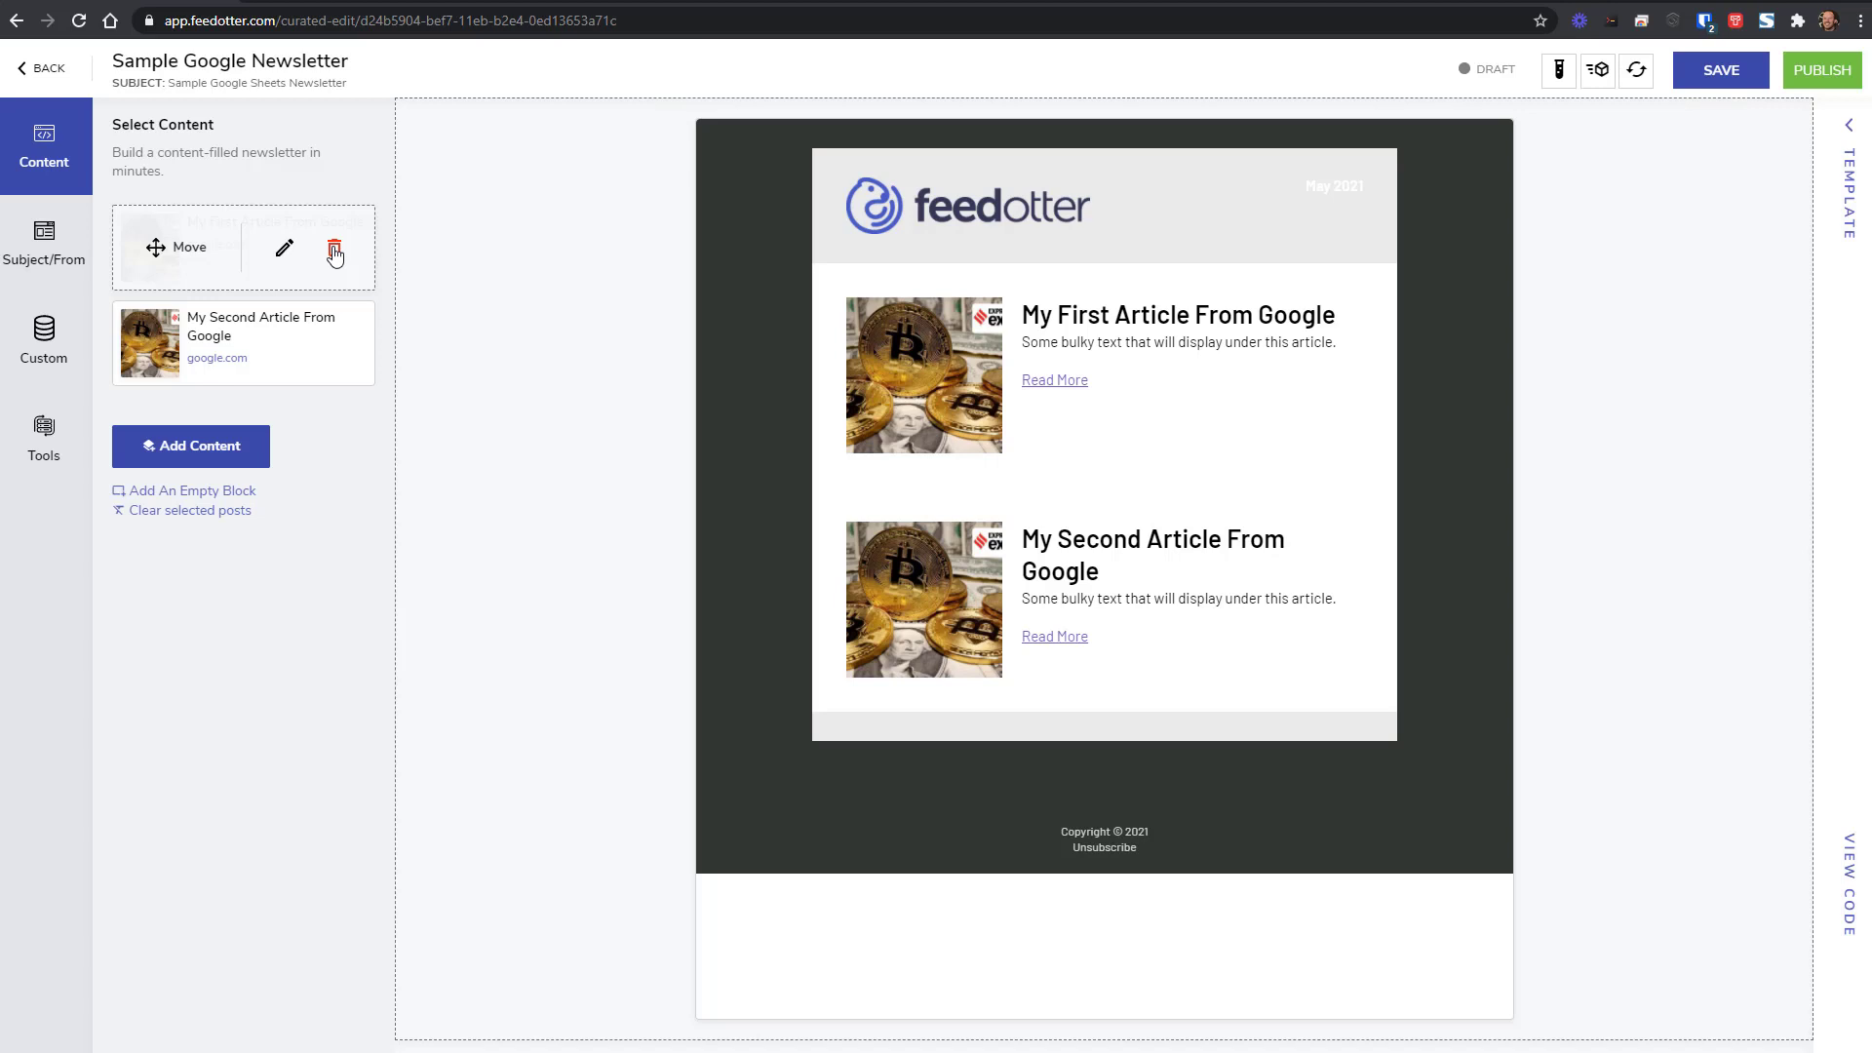
click(334, 253)
click(334, 251)
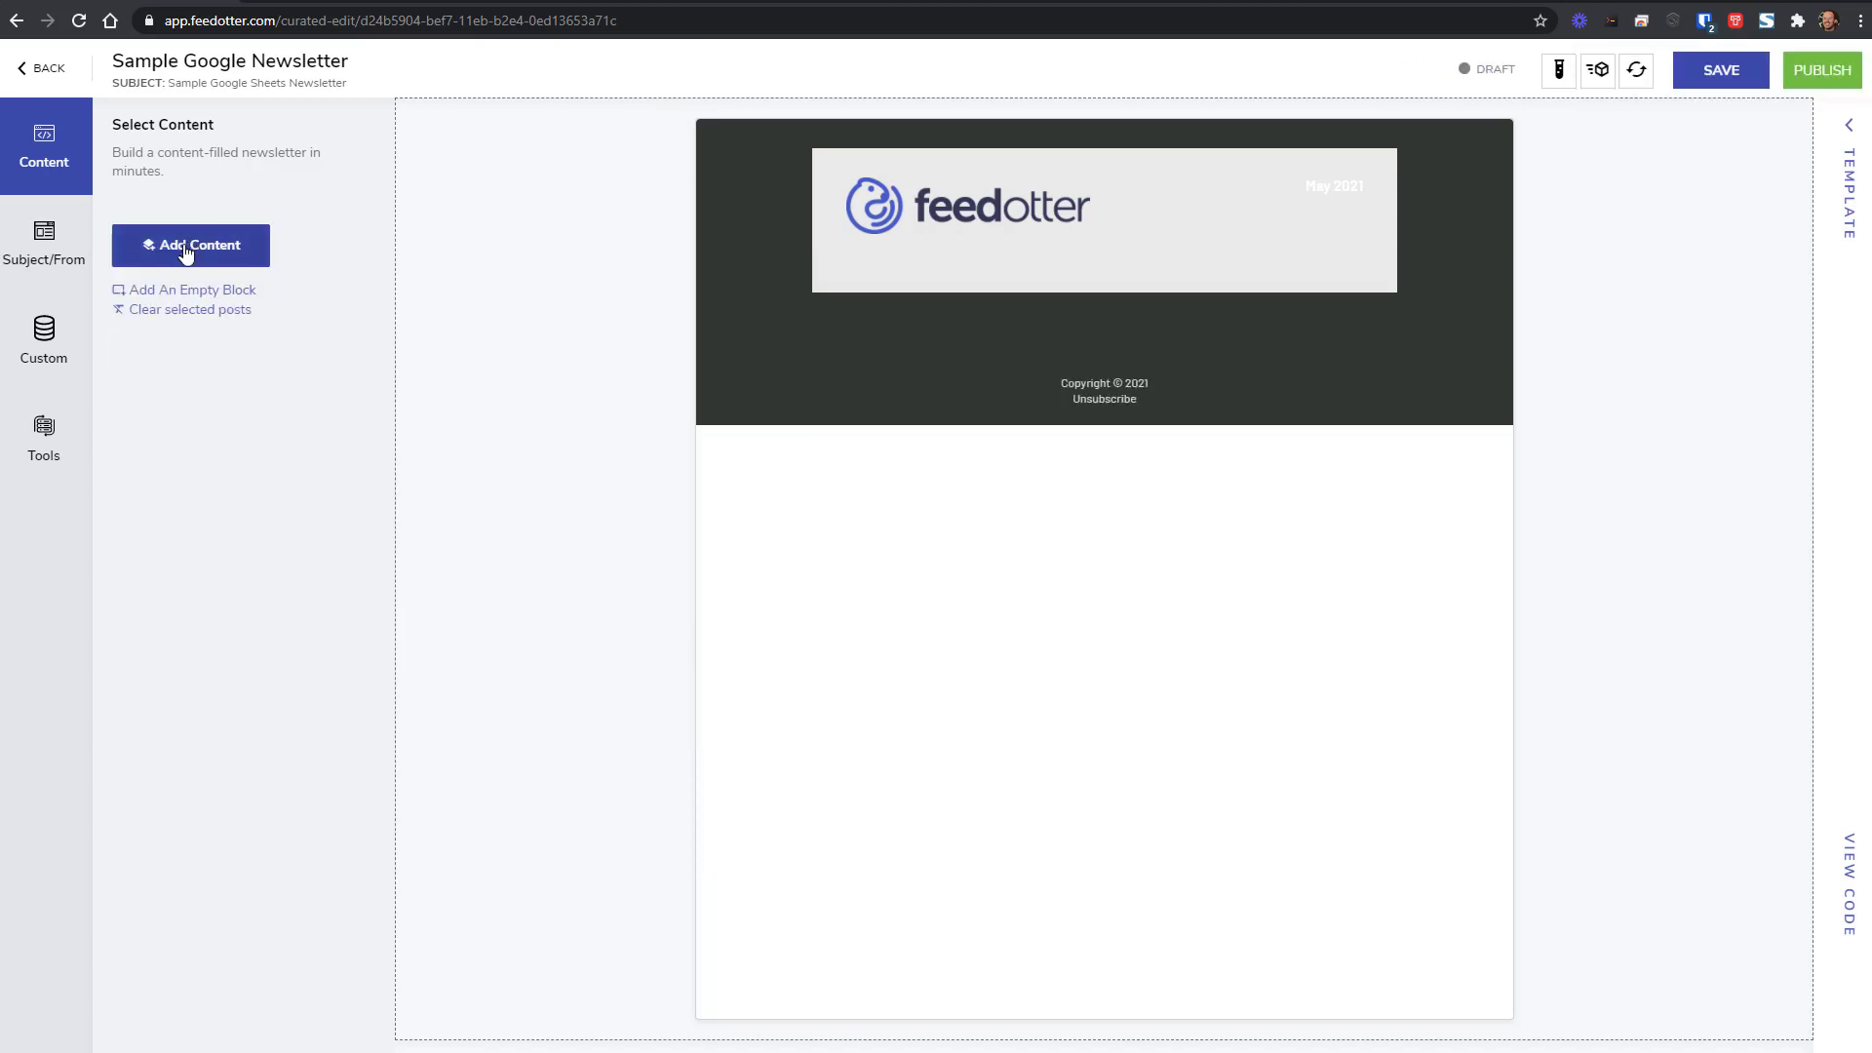
Add My First Article From Google and My Second Article From Google from the Sample Google Sheet source.
click(185, 250)
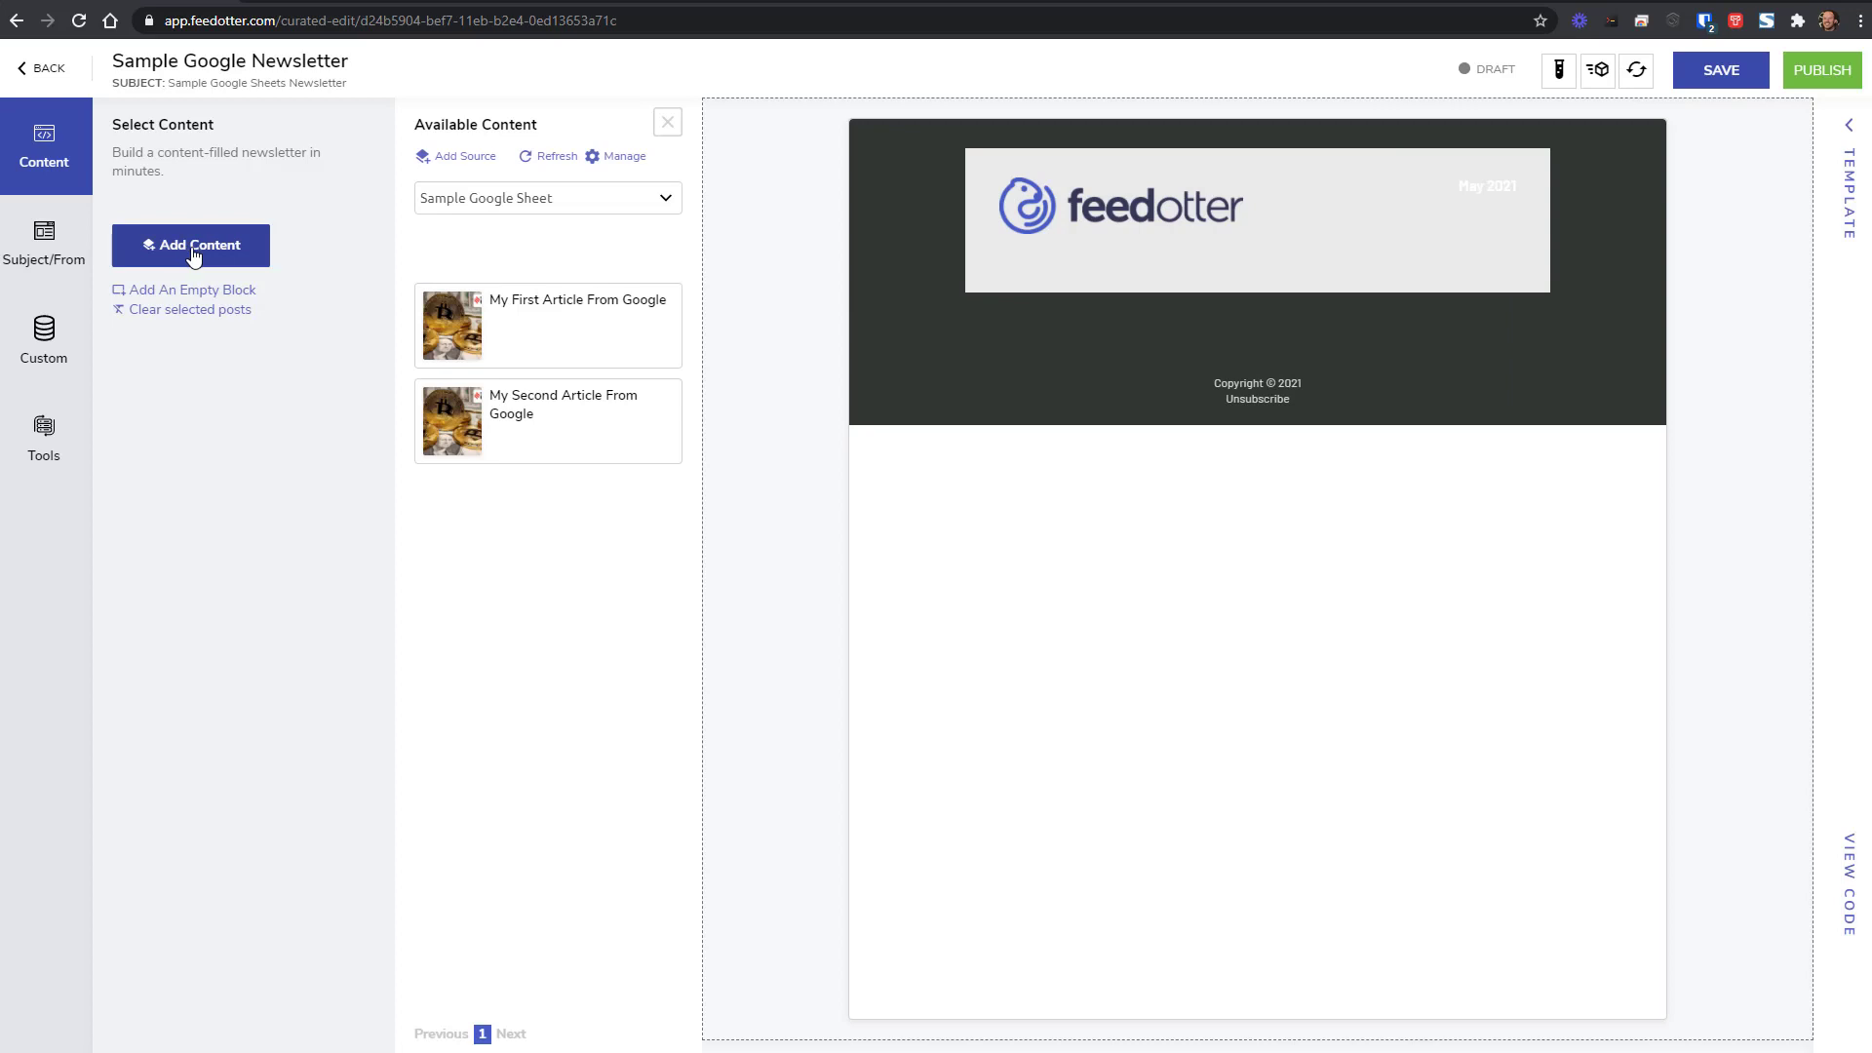
click(673, 204)
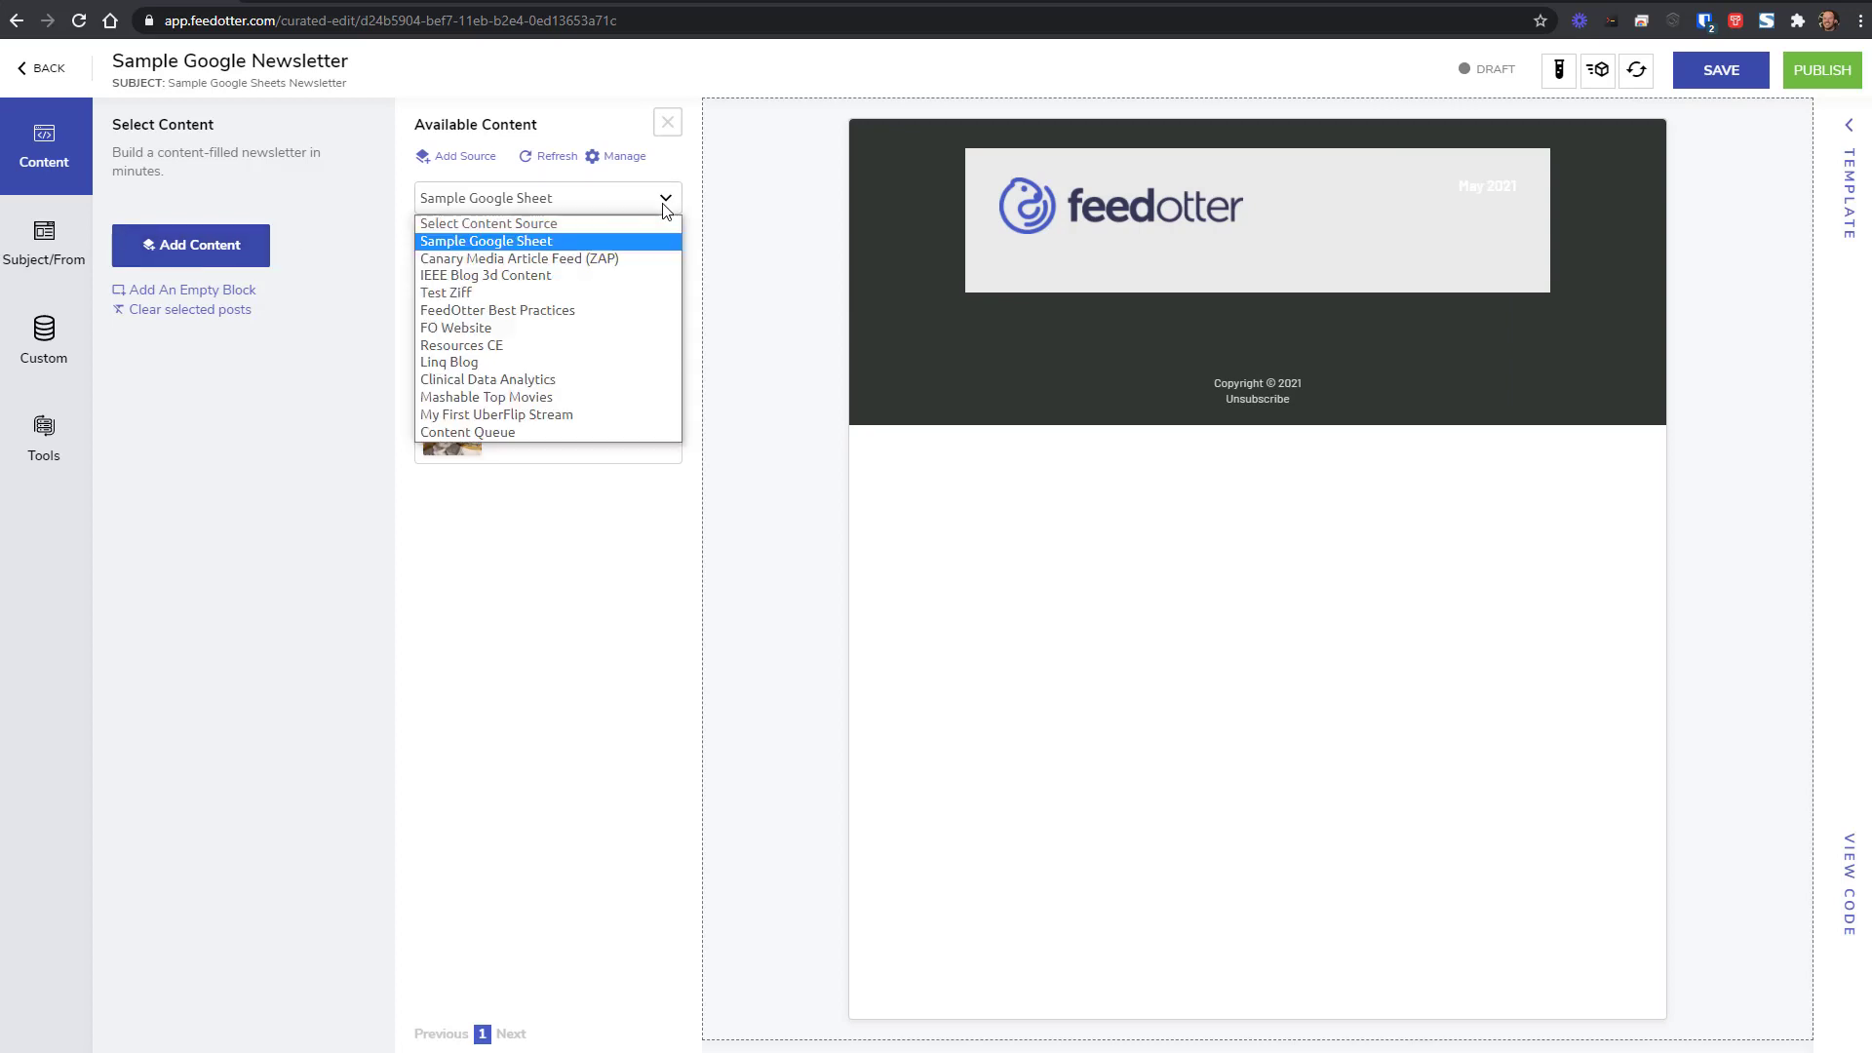
click(534, 246)
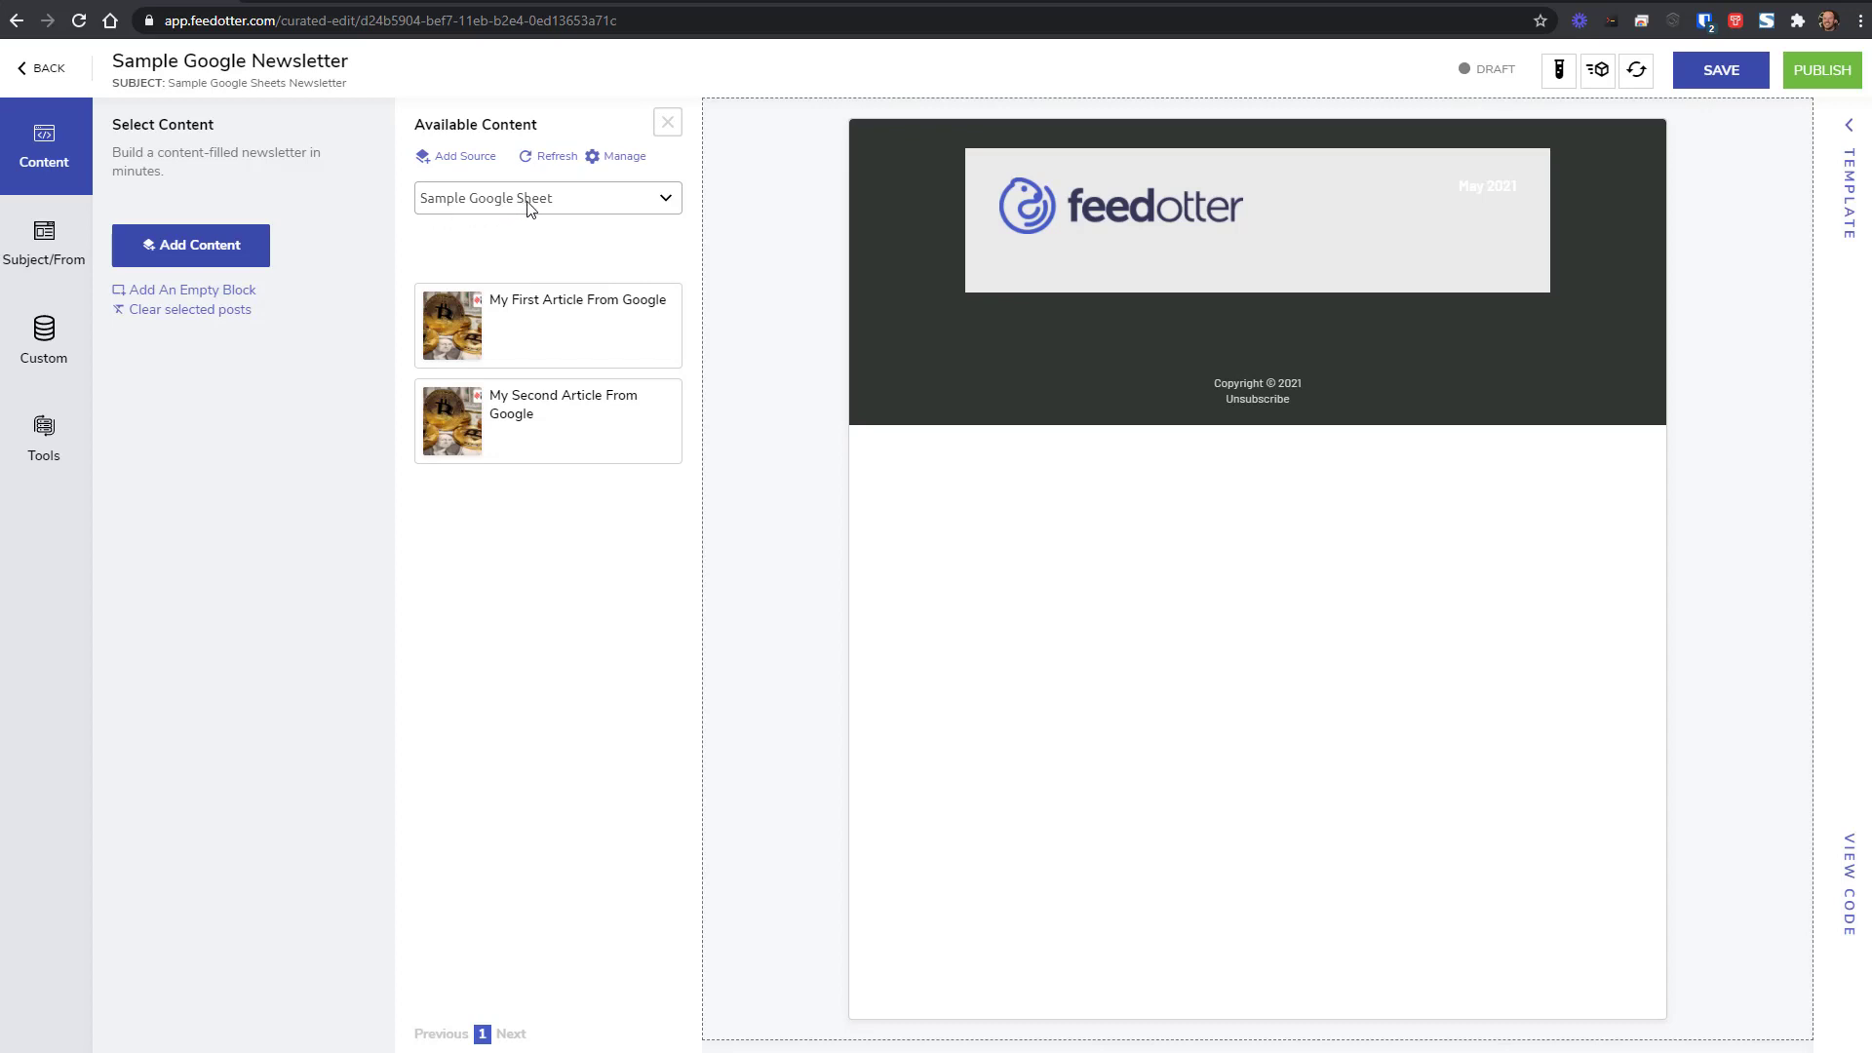
mouse_move(527, 425)
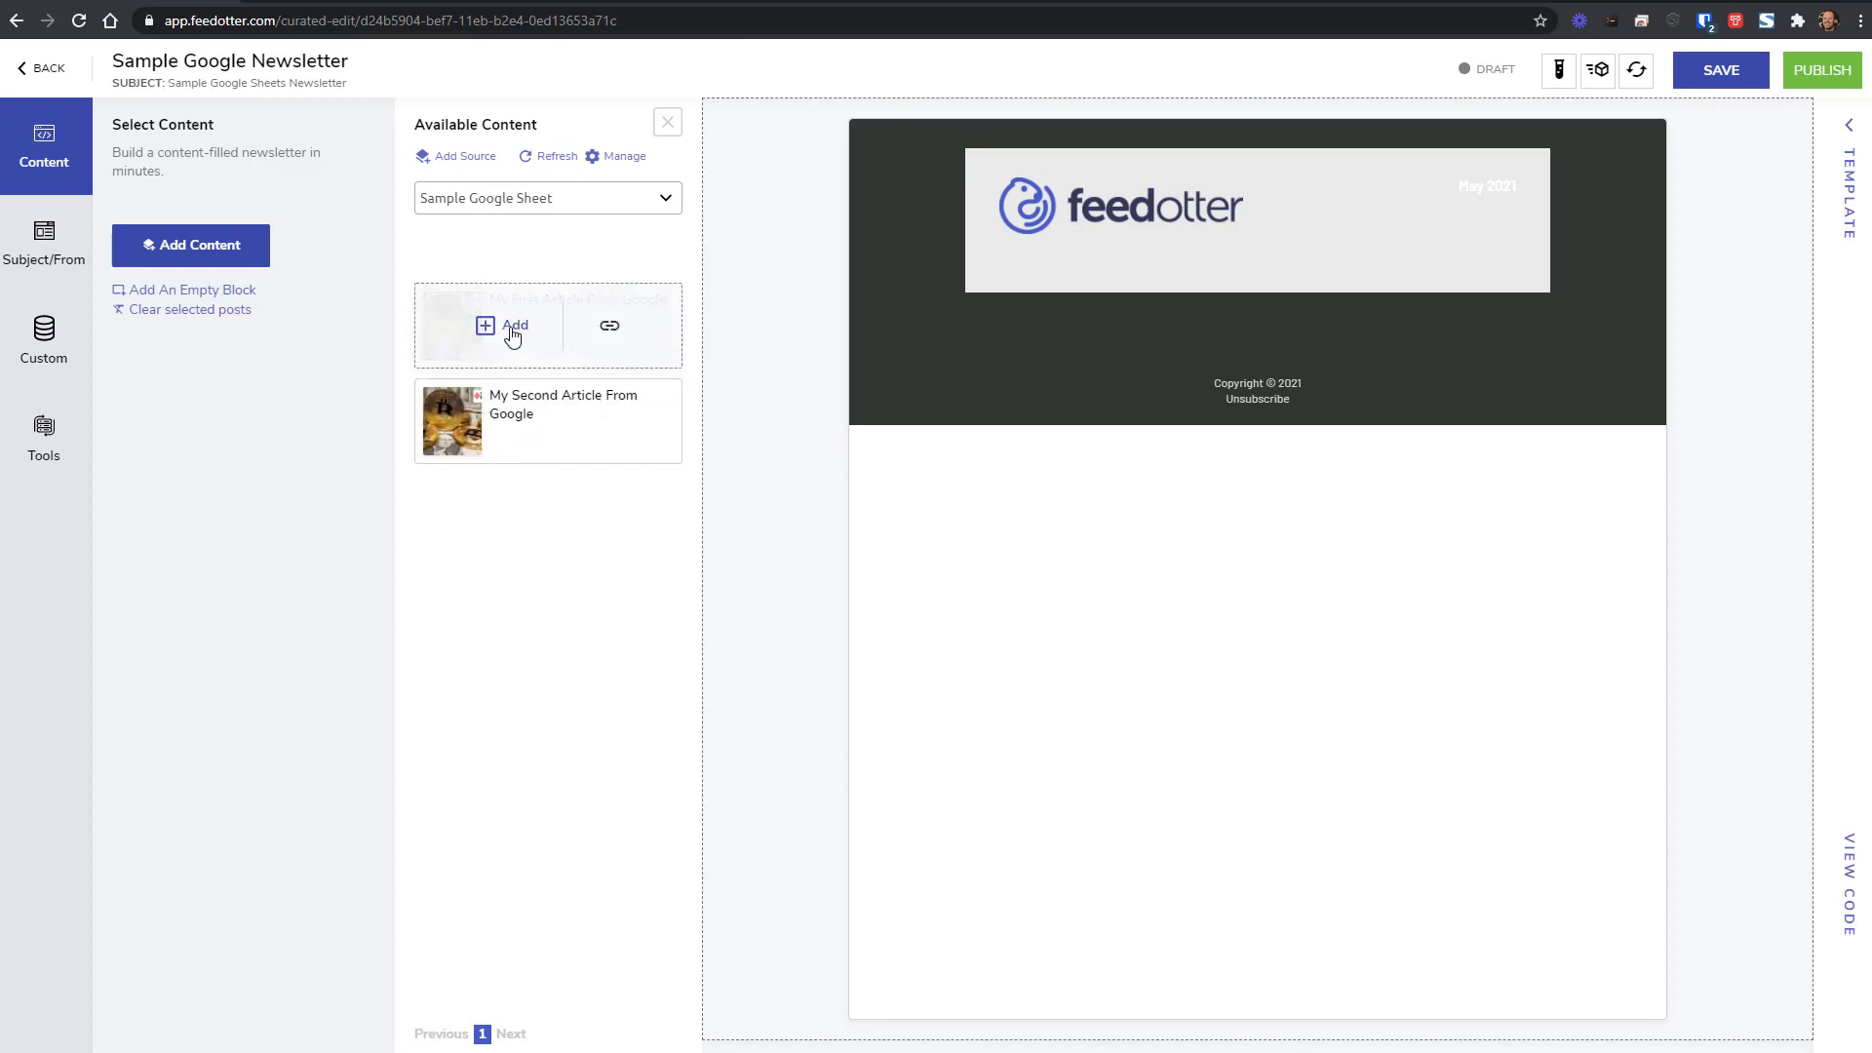
click(511, 335)
click(509, 430)
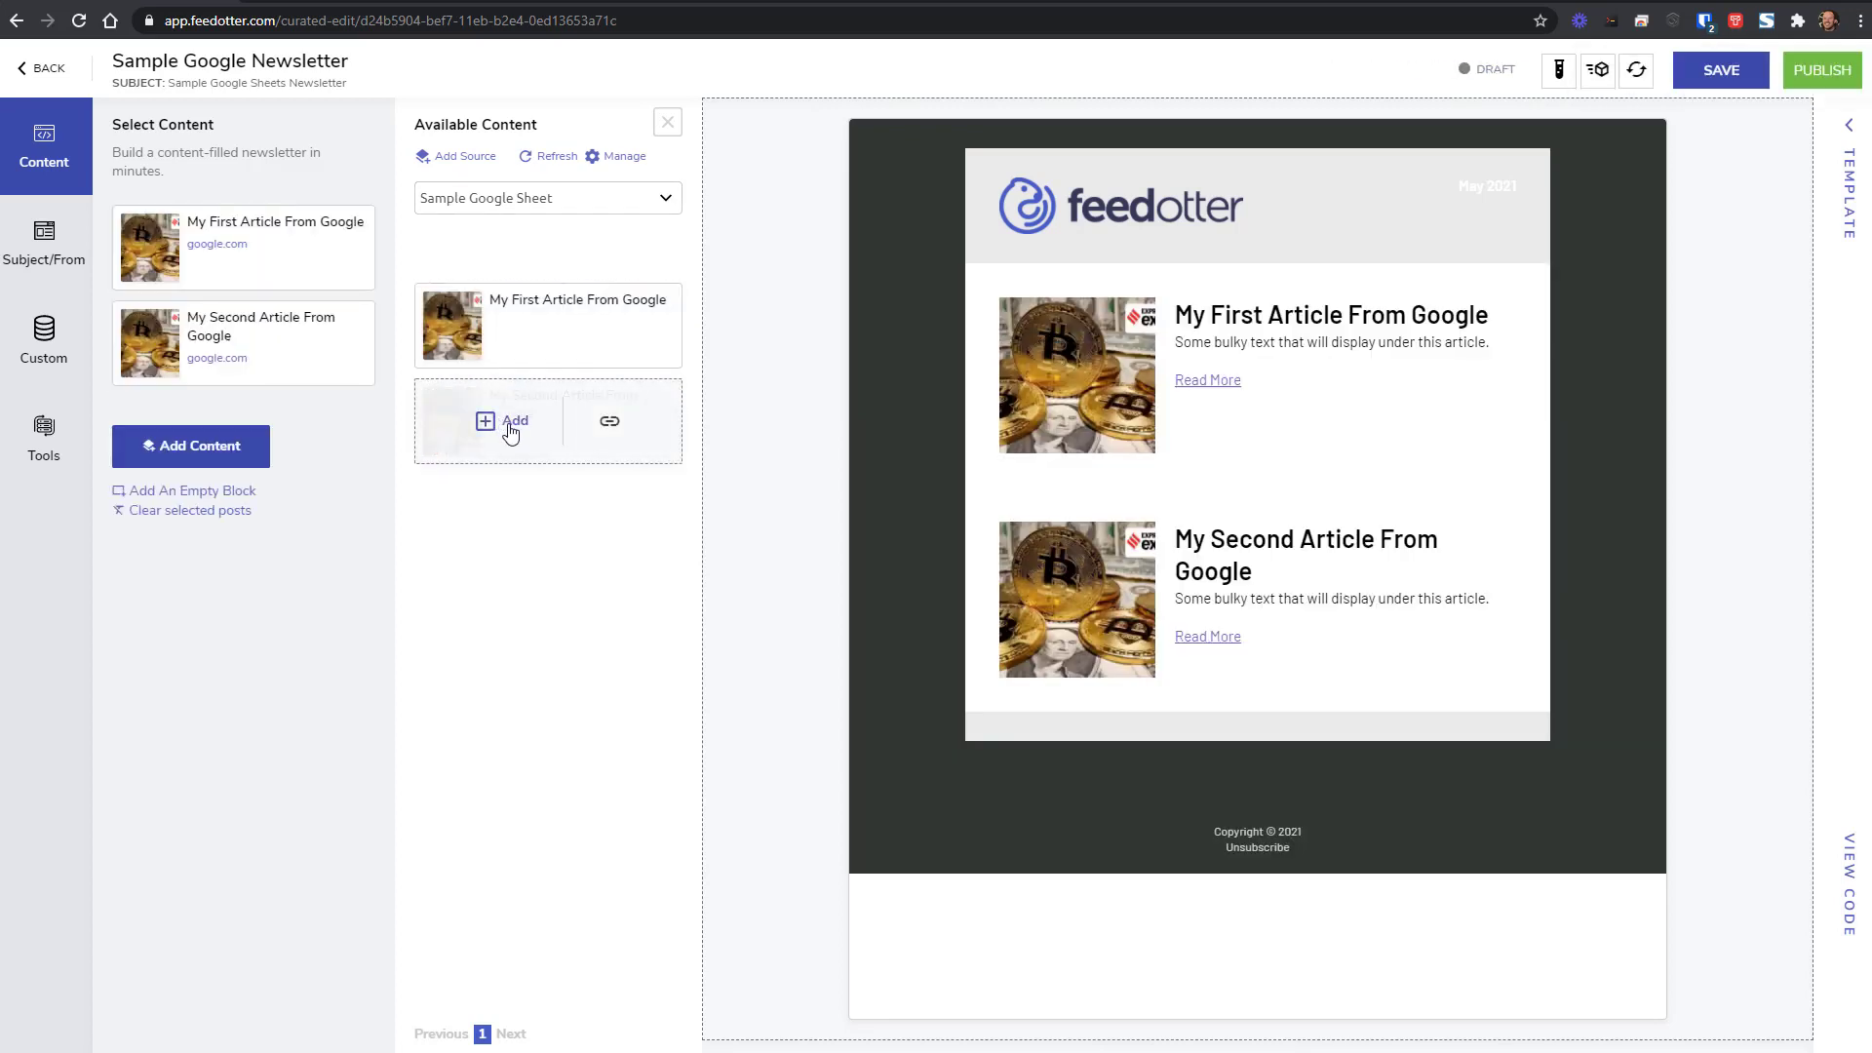
Move My Second Article From Google above the first article and retitle it "[SPECIAL] My Second Article From Google".
mouse_move(176, 364)
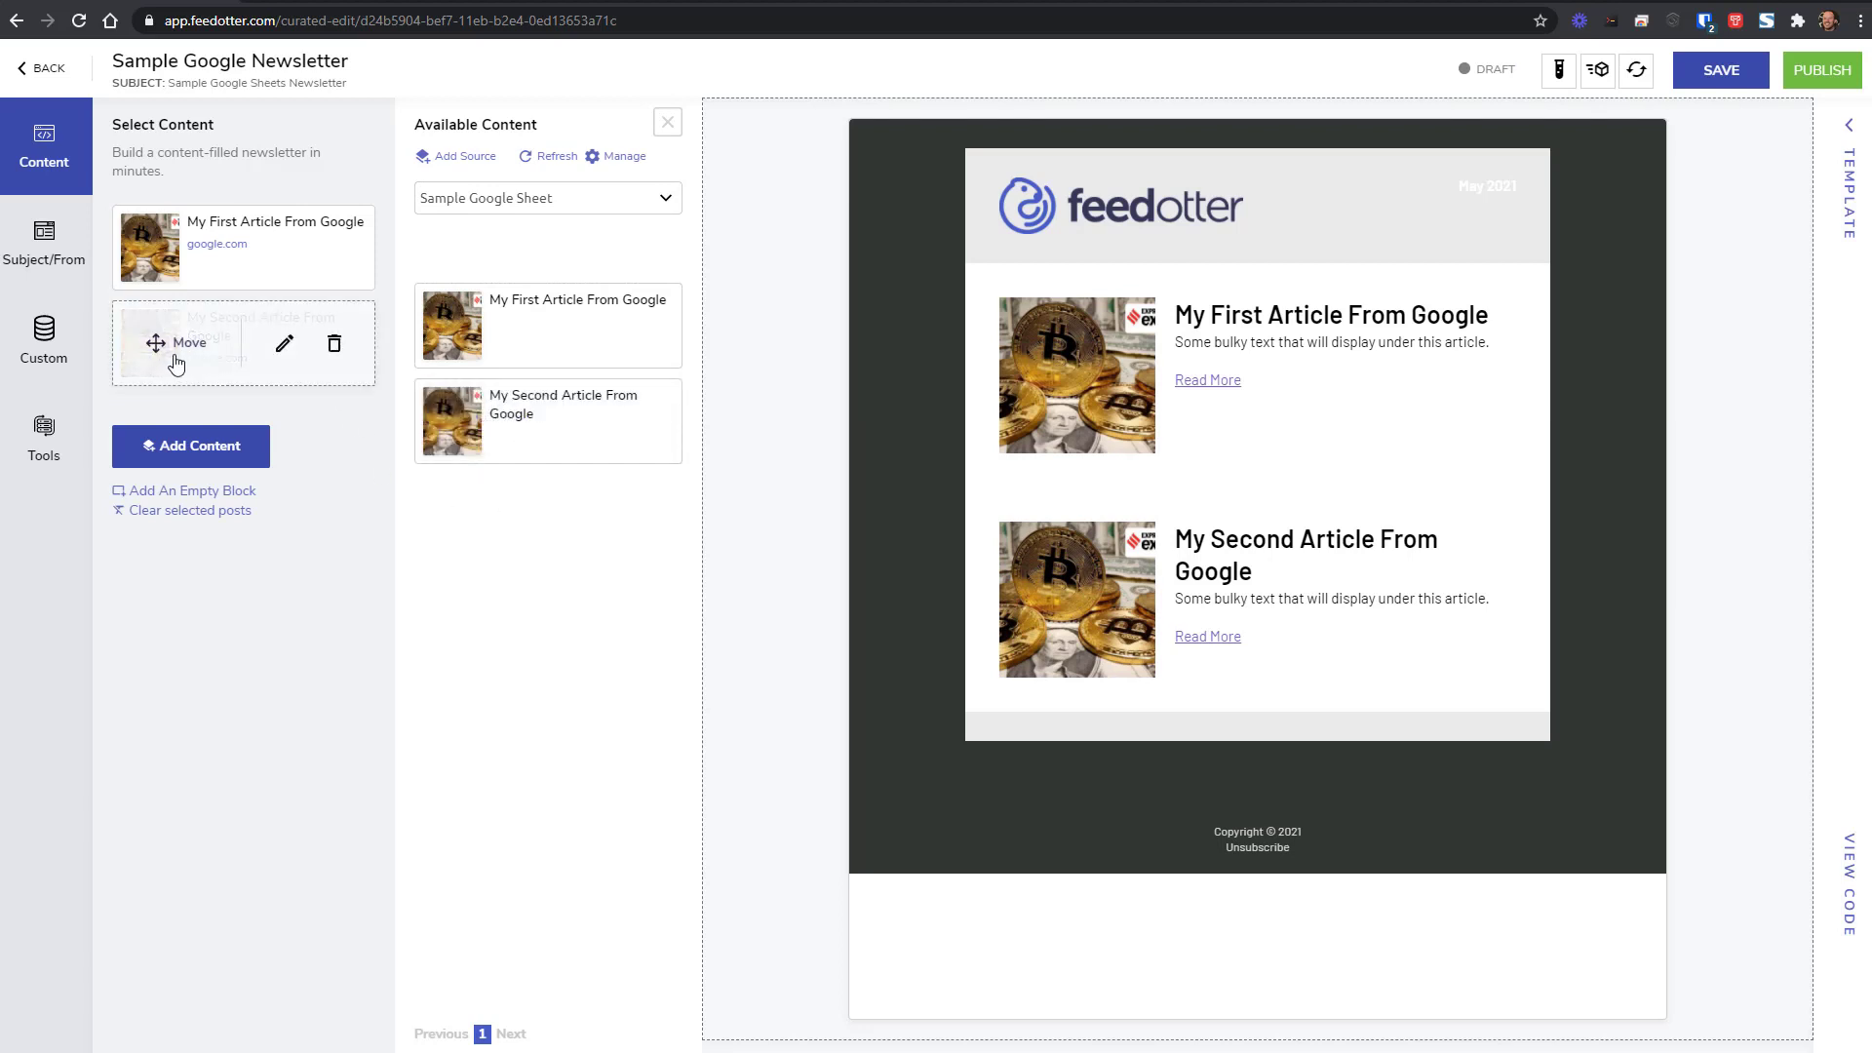
drag(177, 364, 157, 232)
mouse_move(658, 314)
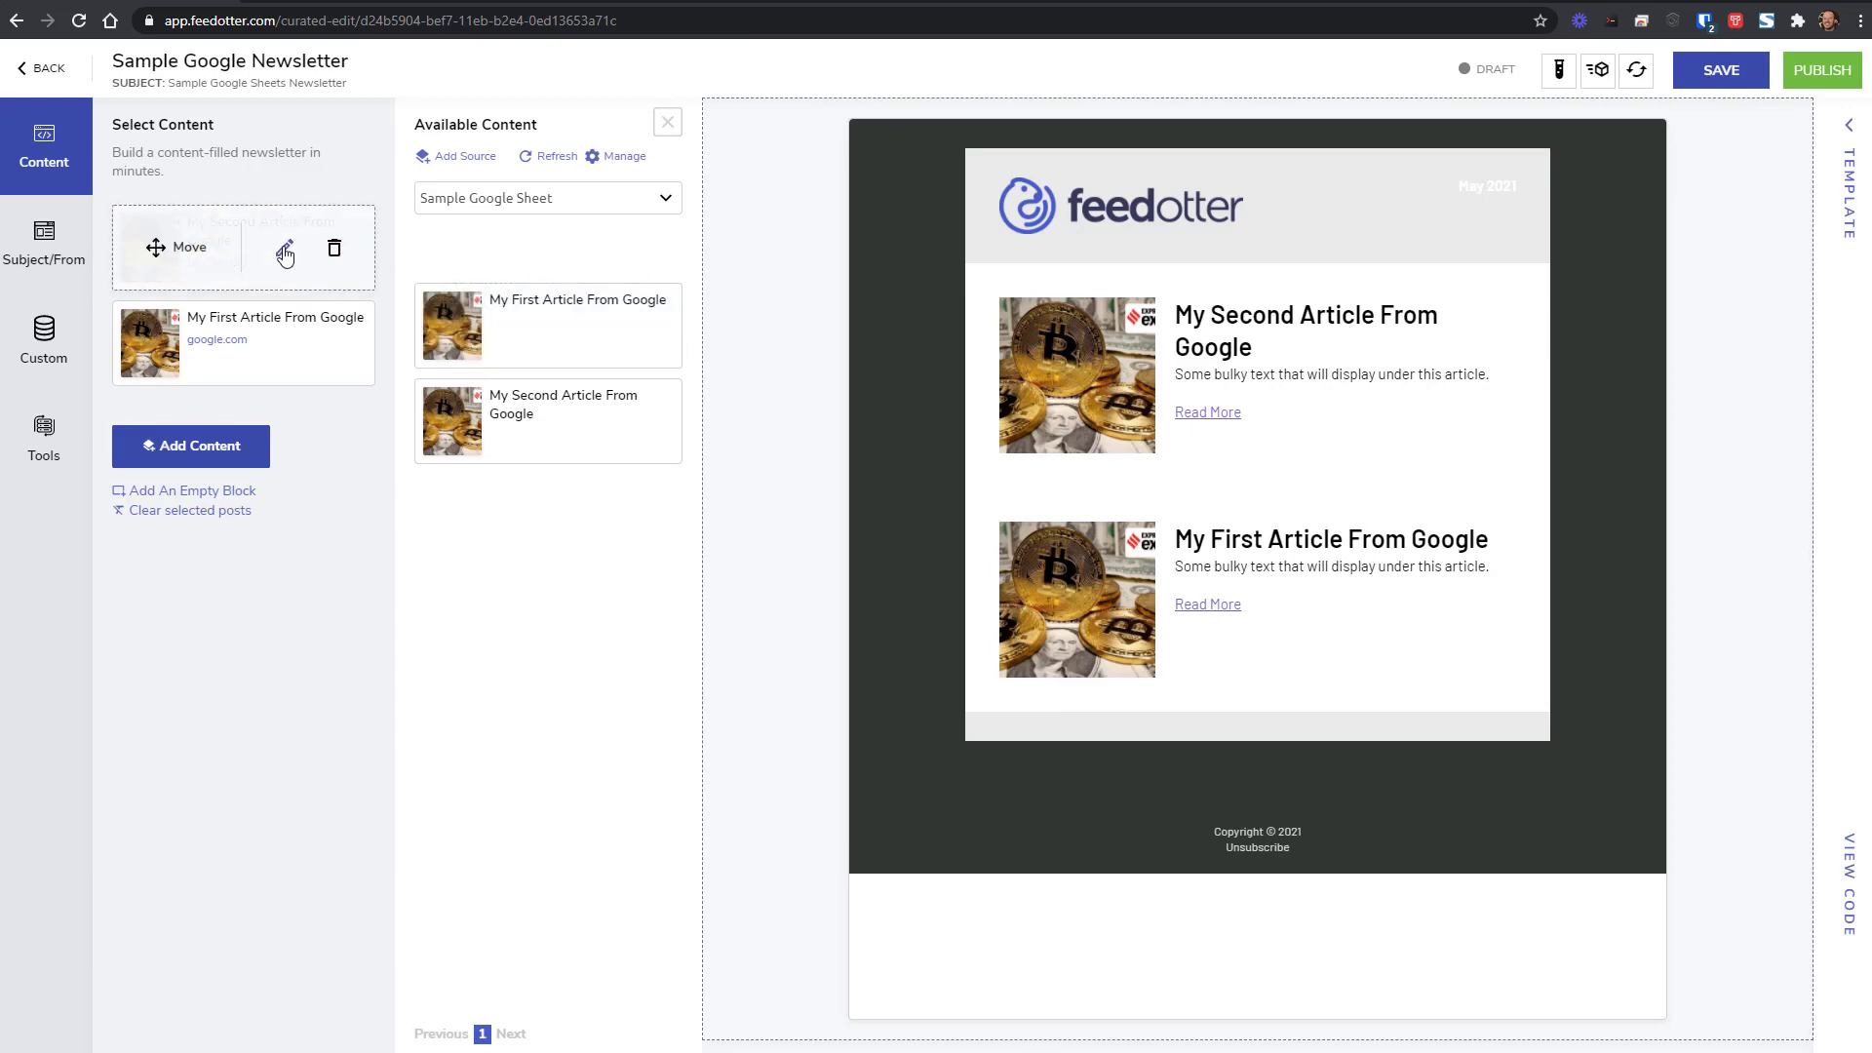
click(285, 252)
text([SPECIAL] My Second Article From Google)
click(1389, 777)
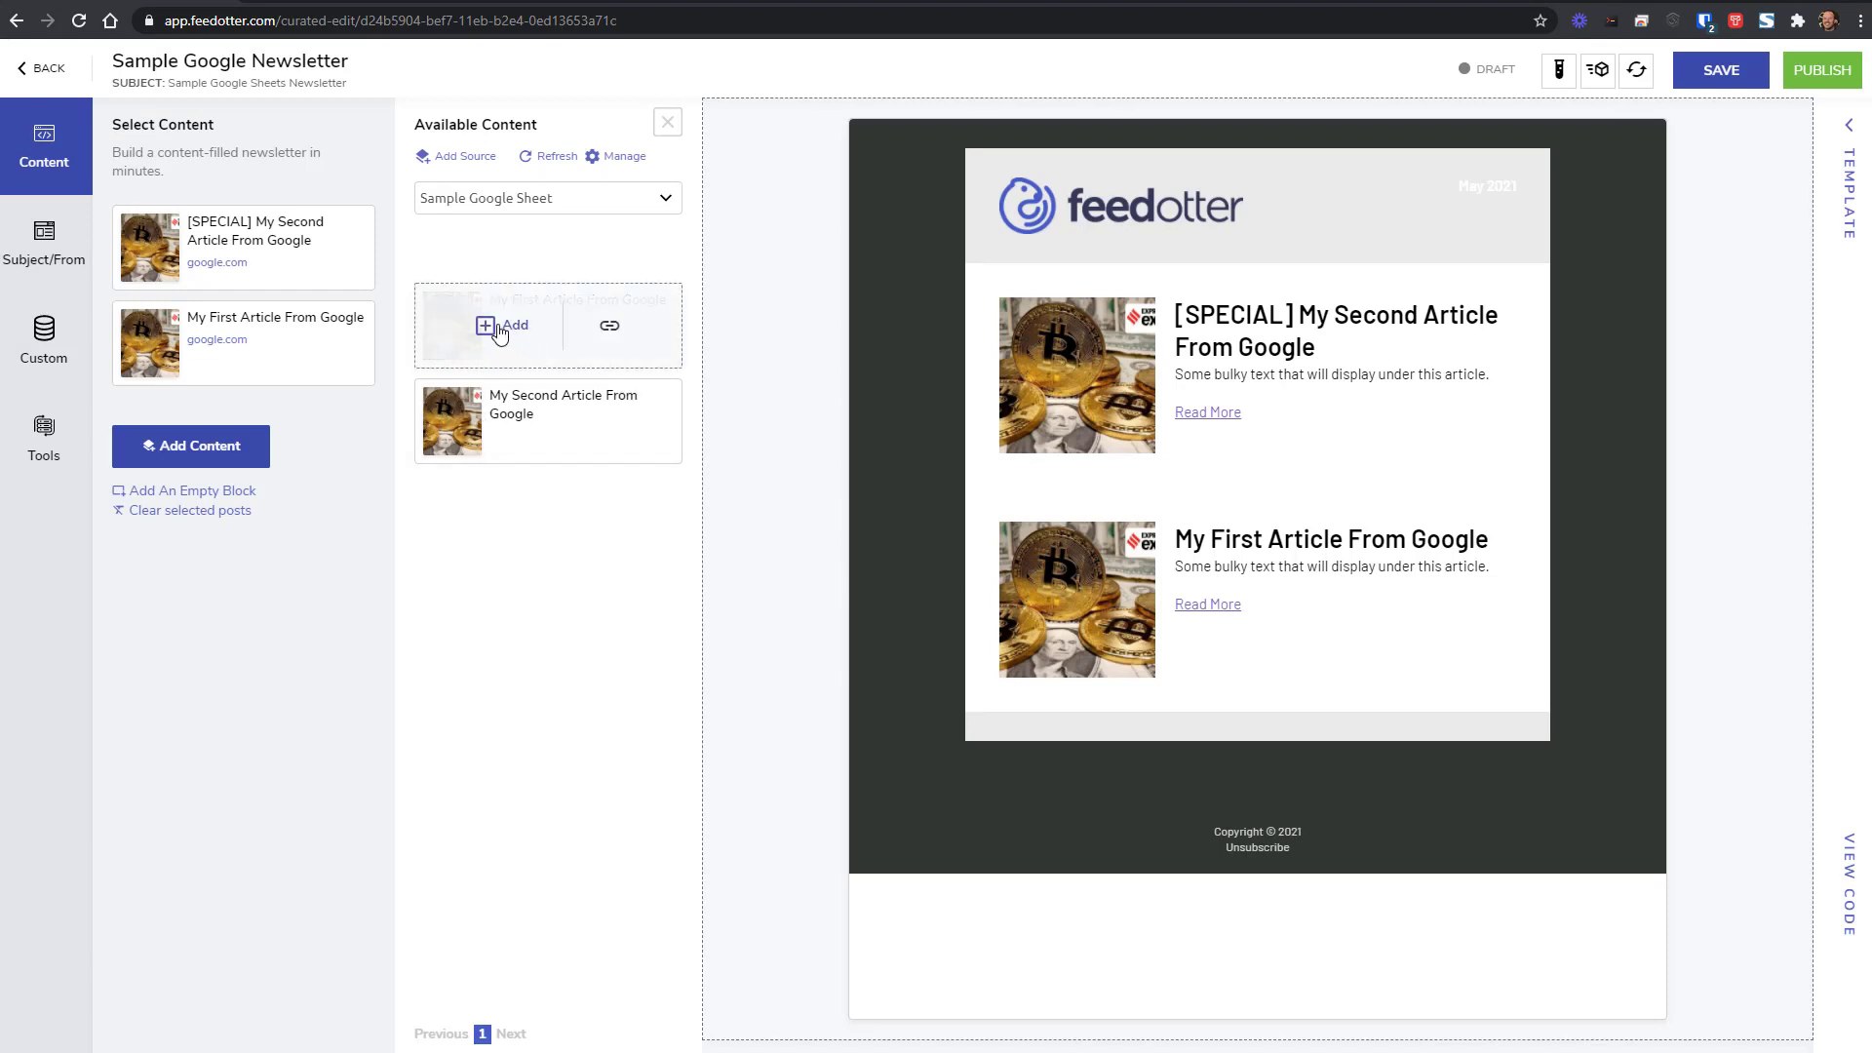
Delete the [SPECIAL] article and add My Second Article From Google again from the Sample Google Sheet source.
mouse_move(195, 234)
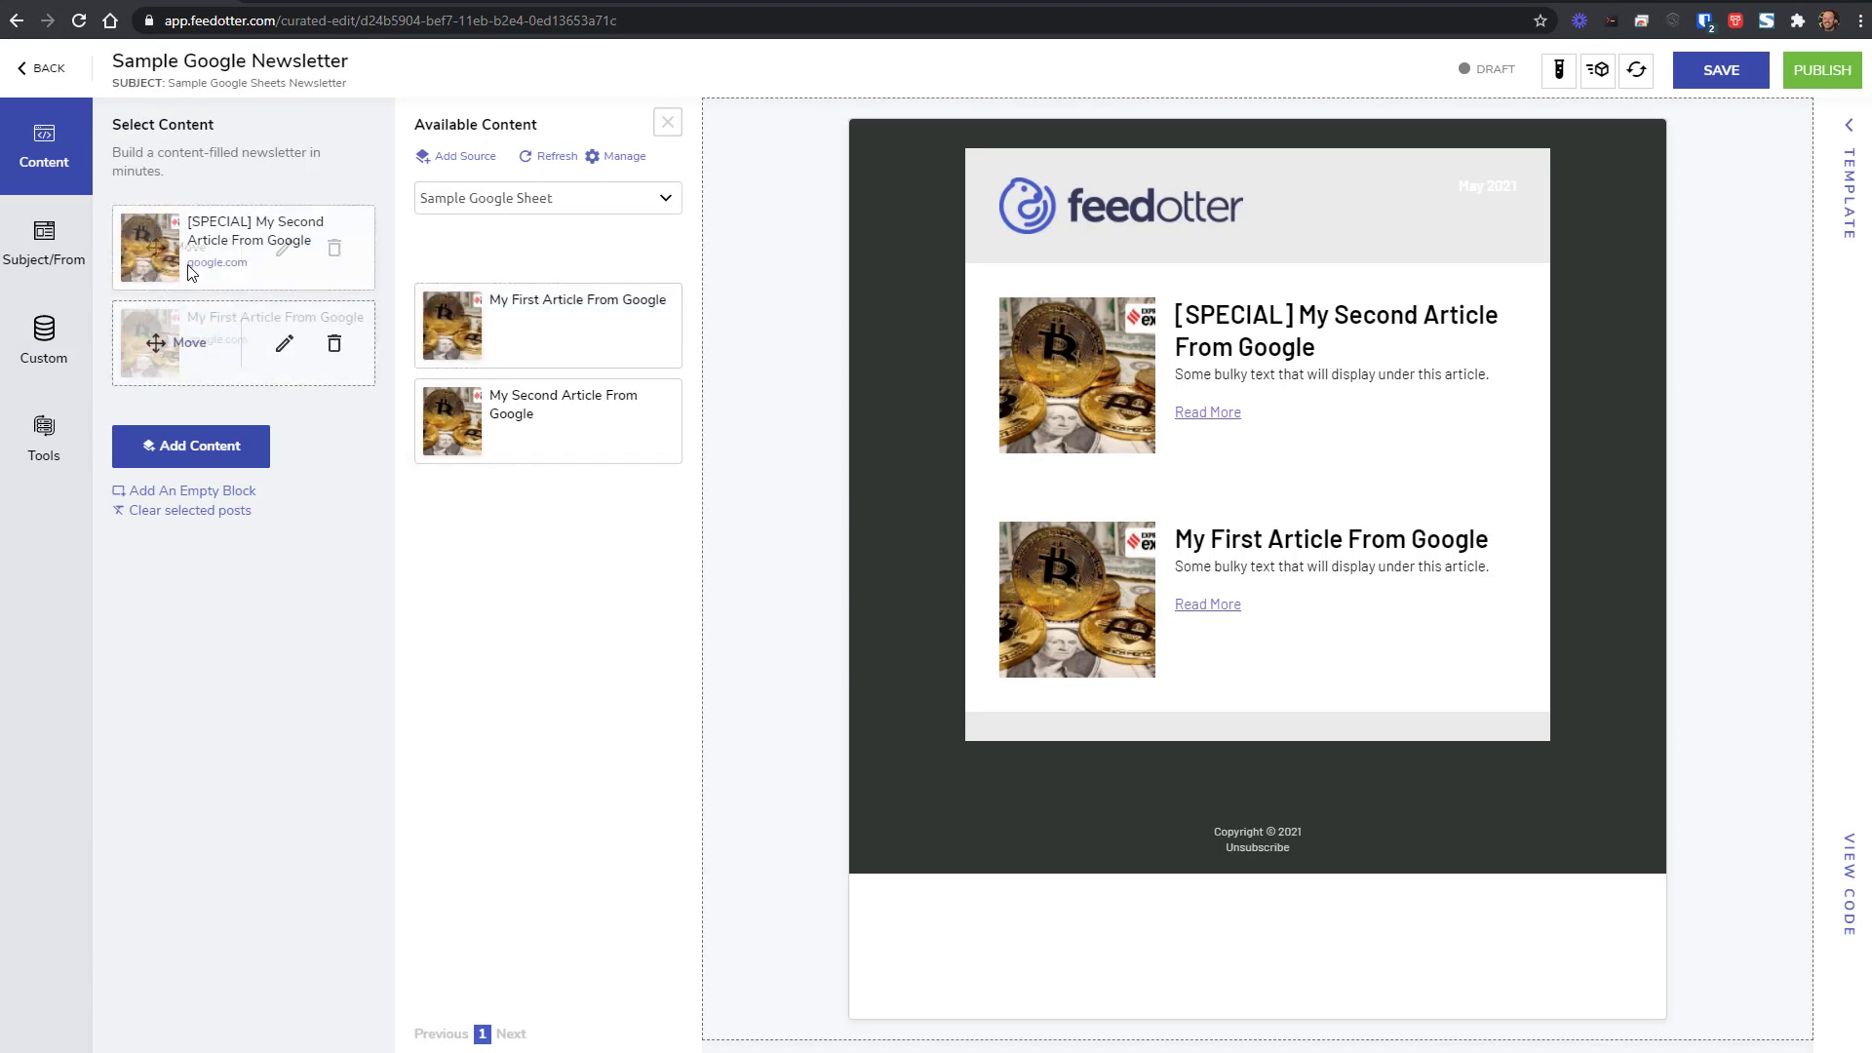
mouse_move(546, 358)
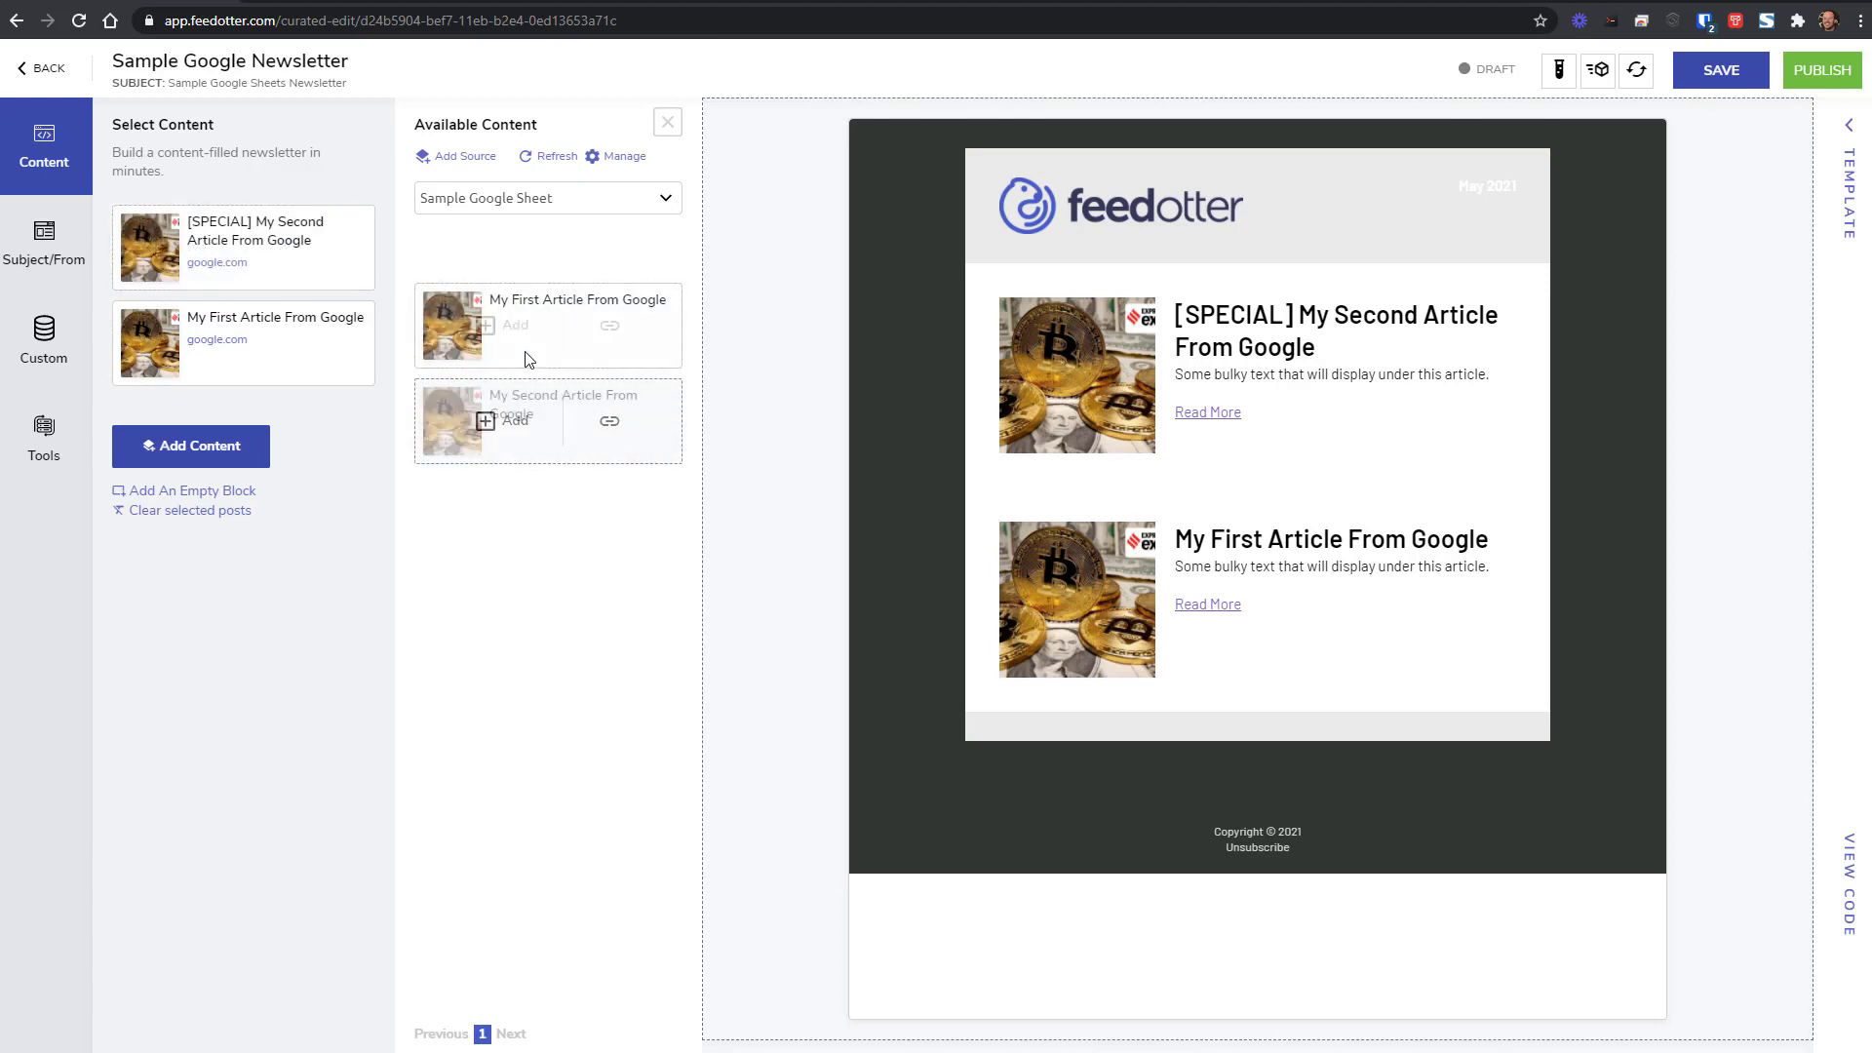
click(667, 123)
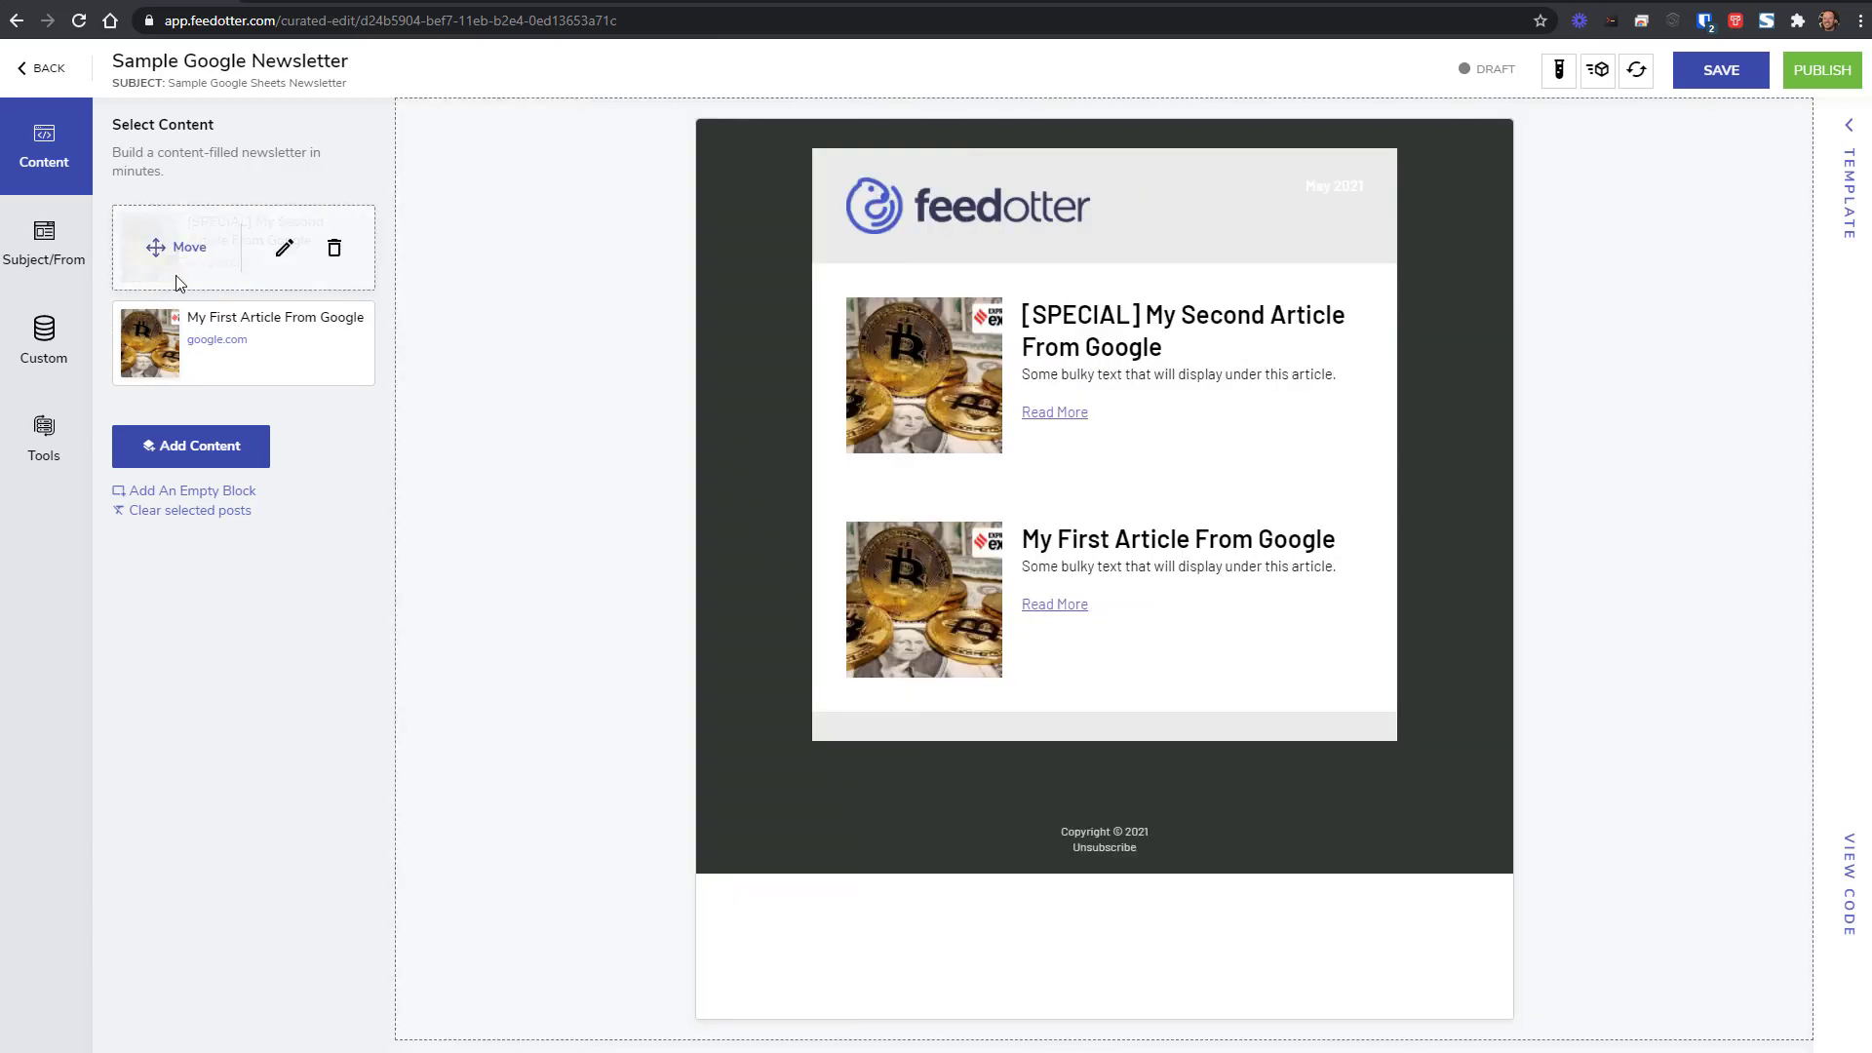
mouse_move(254, 306)
click(334, 250)
click(188, 357)
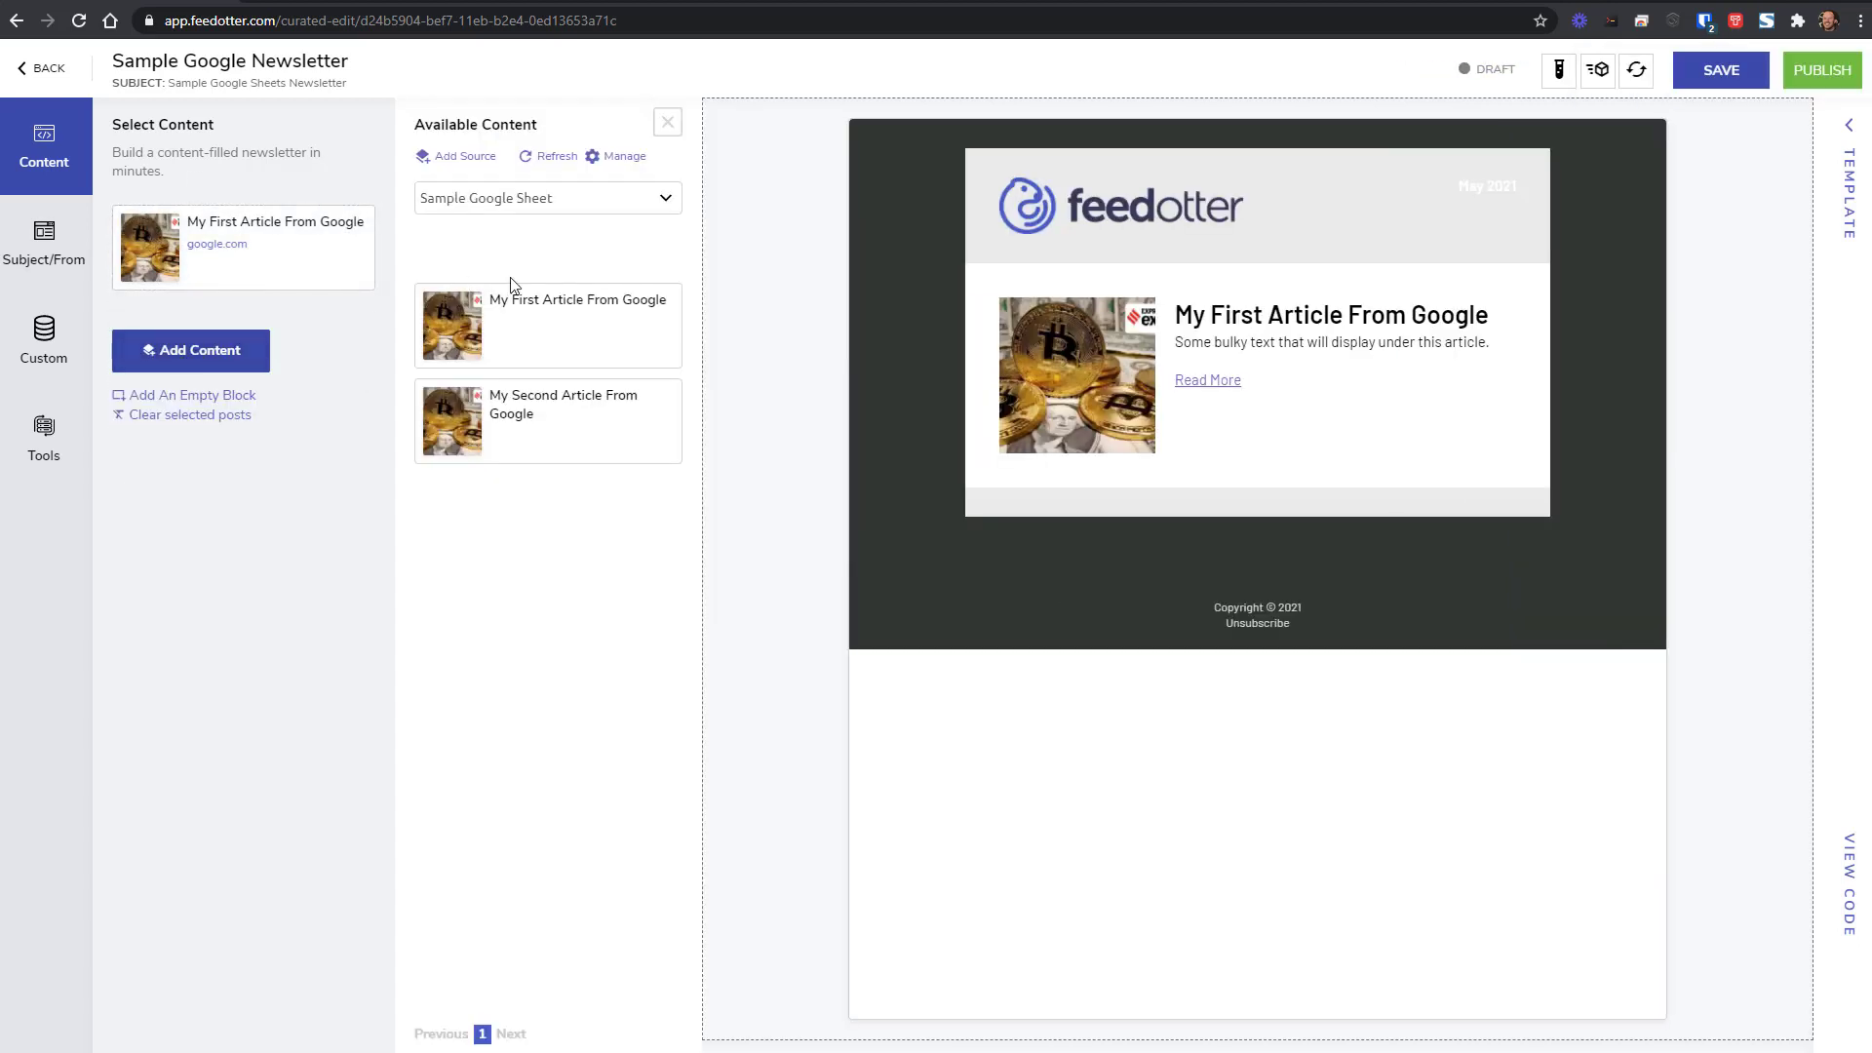
click(507, 420)
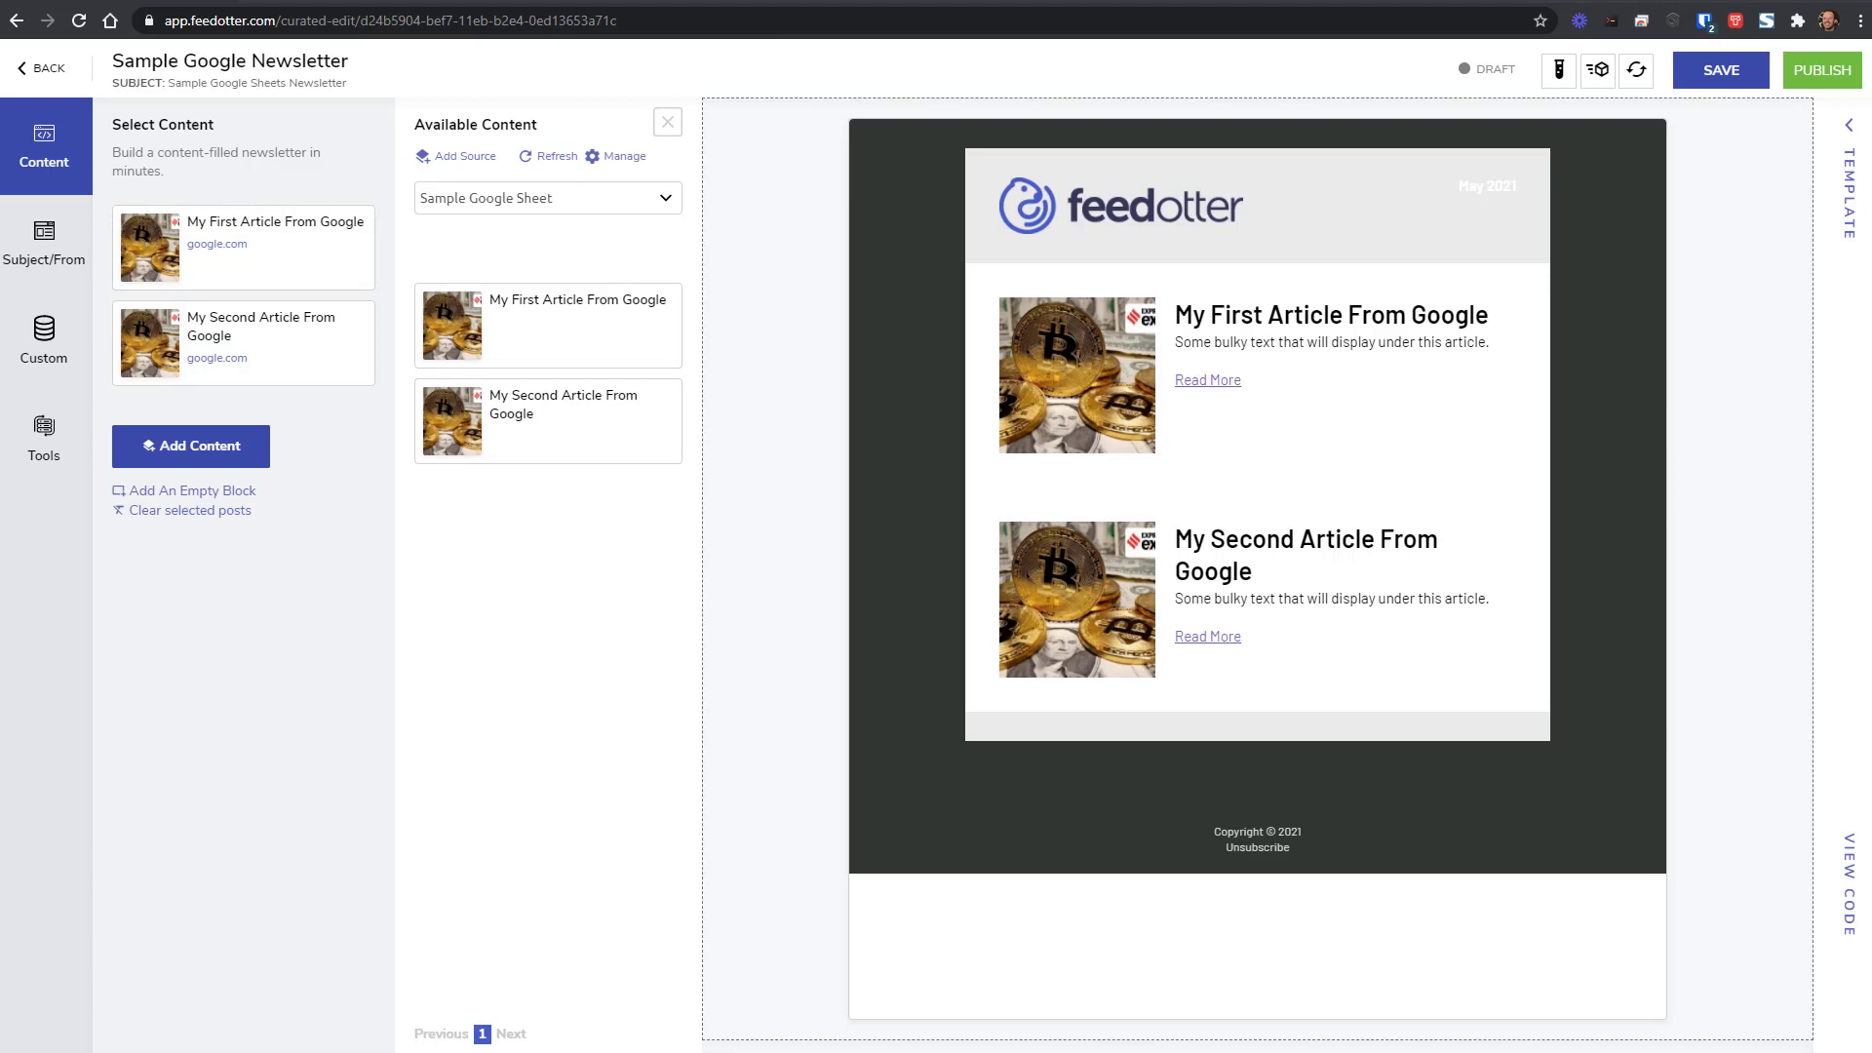
click(327, 1)
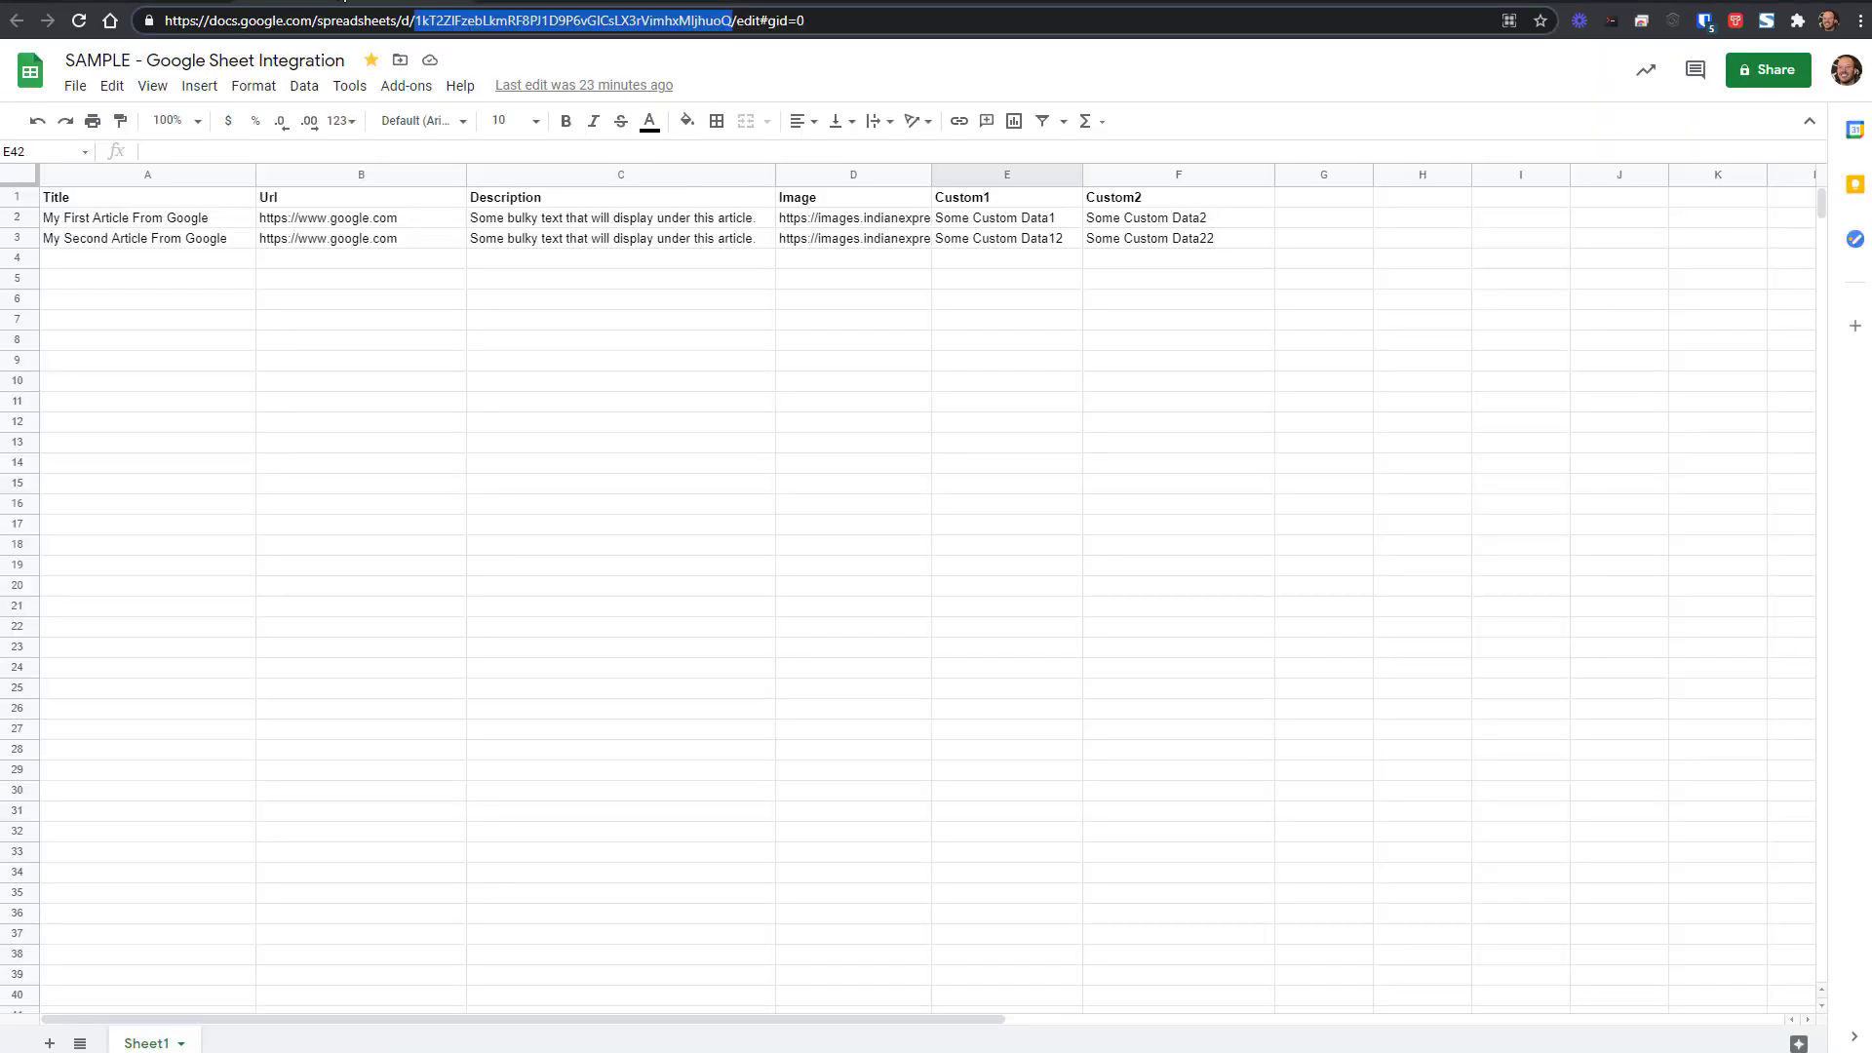
click(831, 242)
text(https://pbs.twimg.com/media/CUmGhO5WEAAFvPH.png)
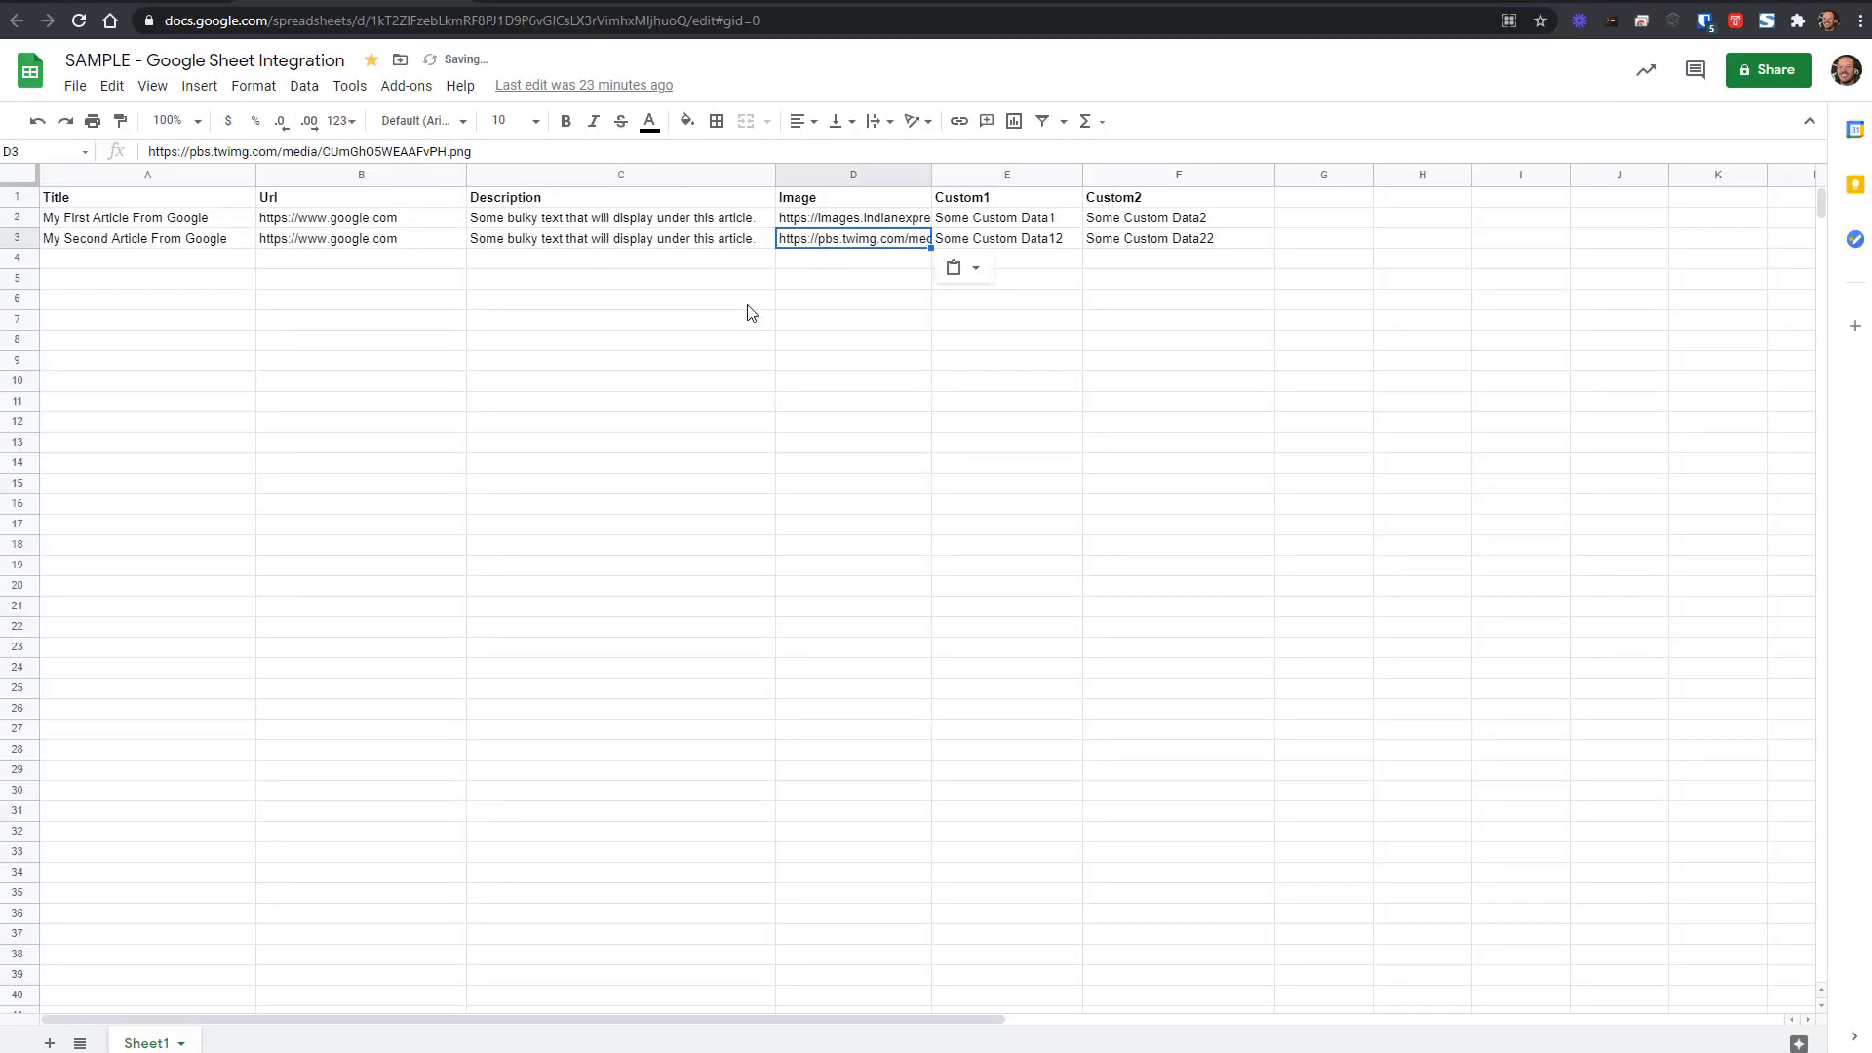
click(751, 314)
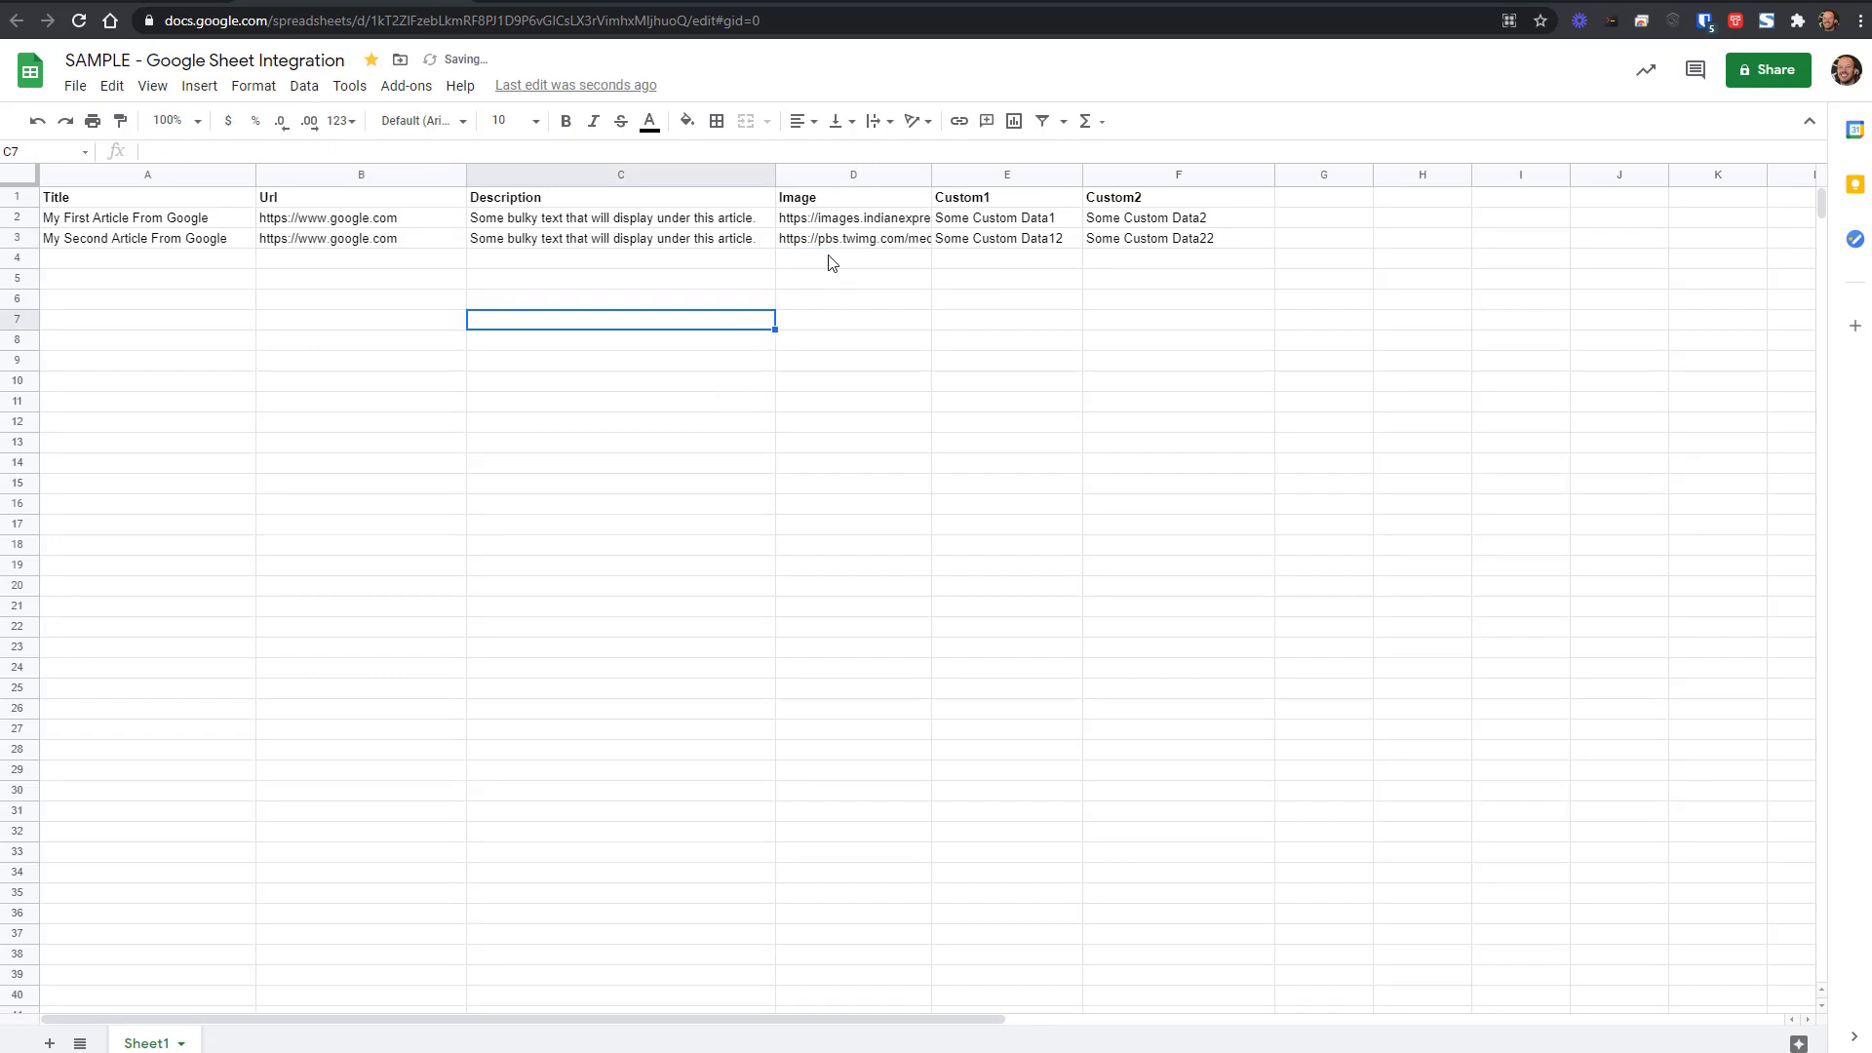
Switch back to FeedOtter, refresh the Sample Google Sheet content and add the updated My Second Article From Google.
click(147, 1)
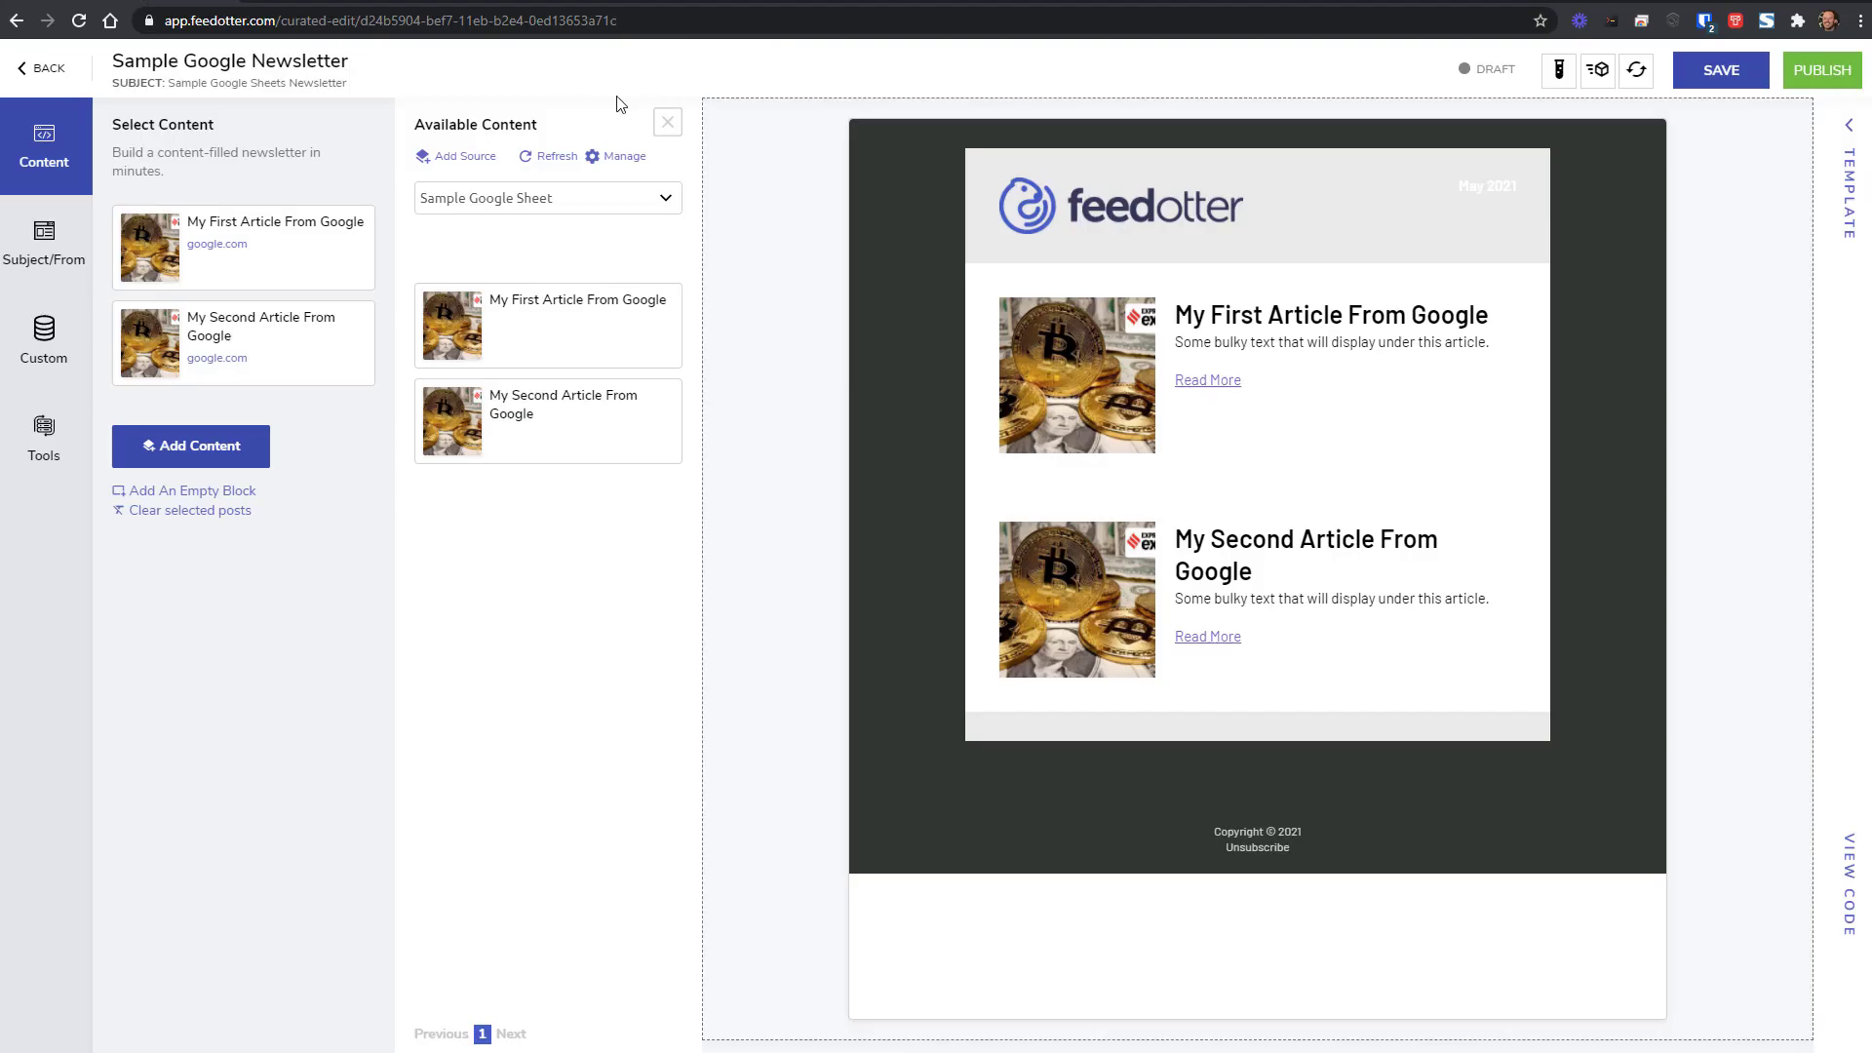
click(547, 161)
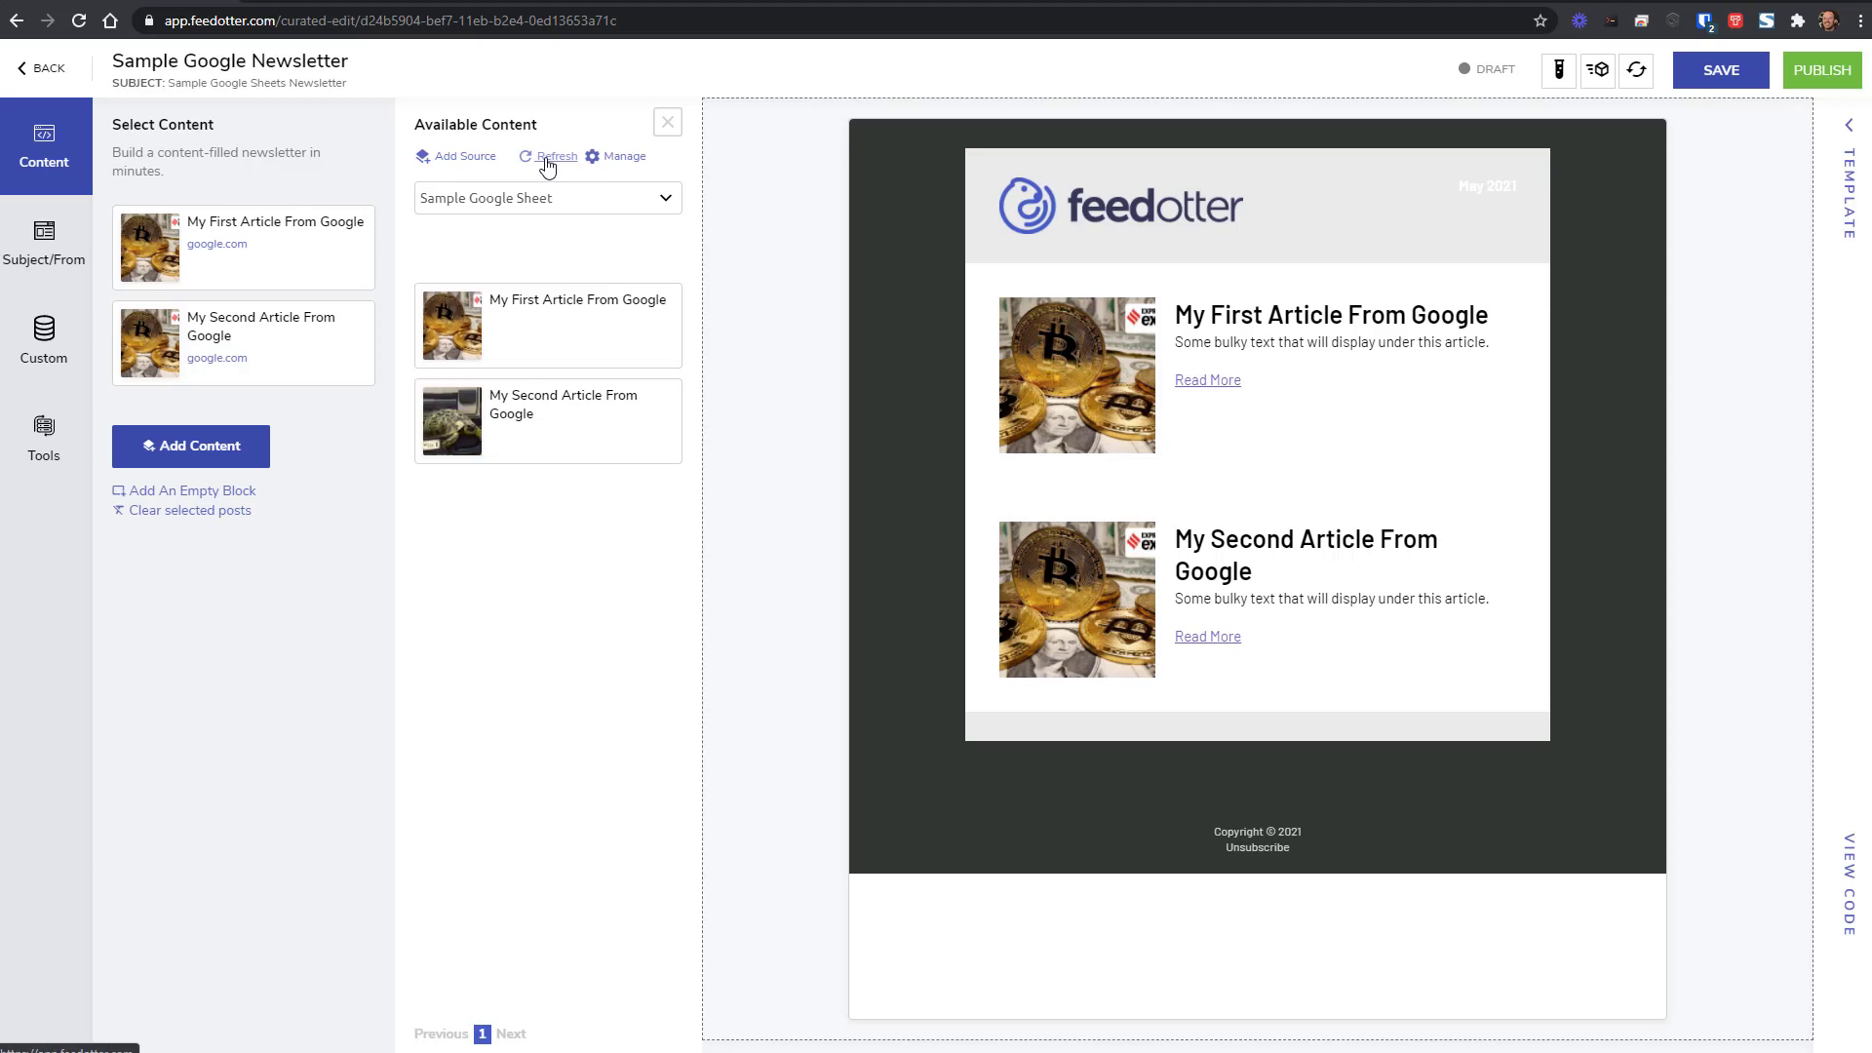
mouse_move(556, 435)
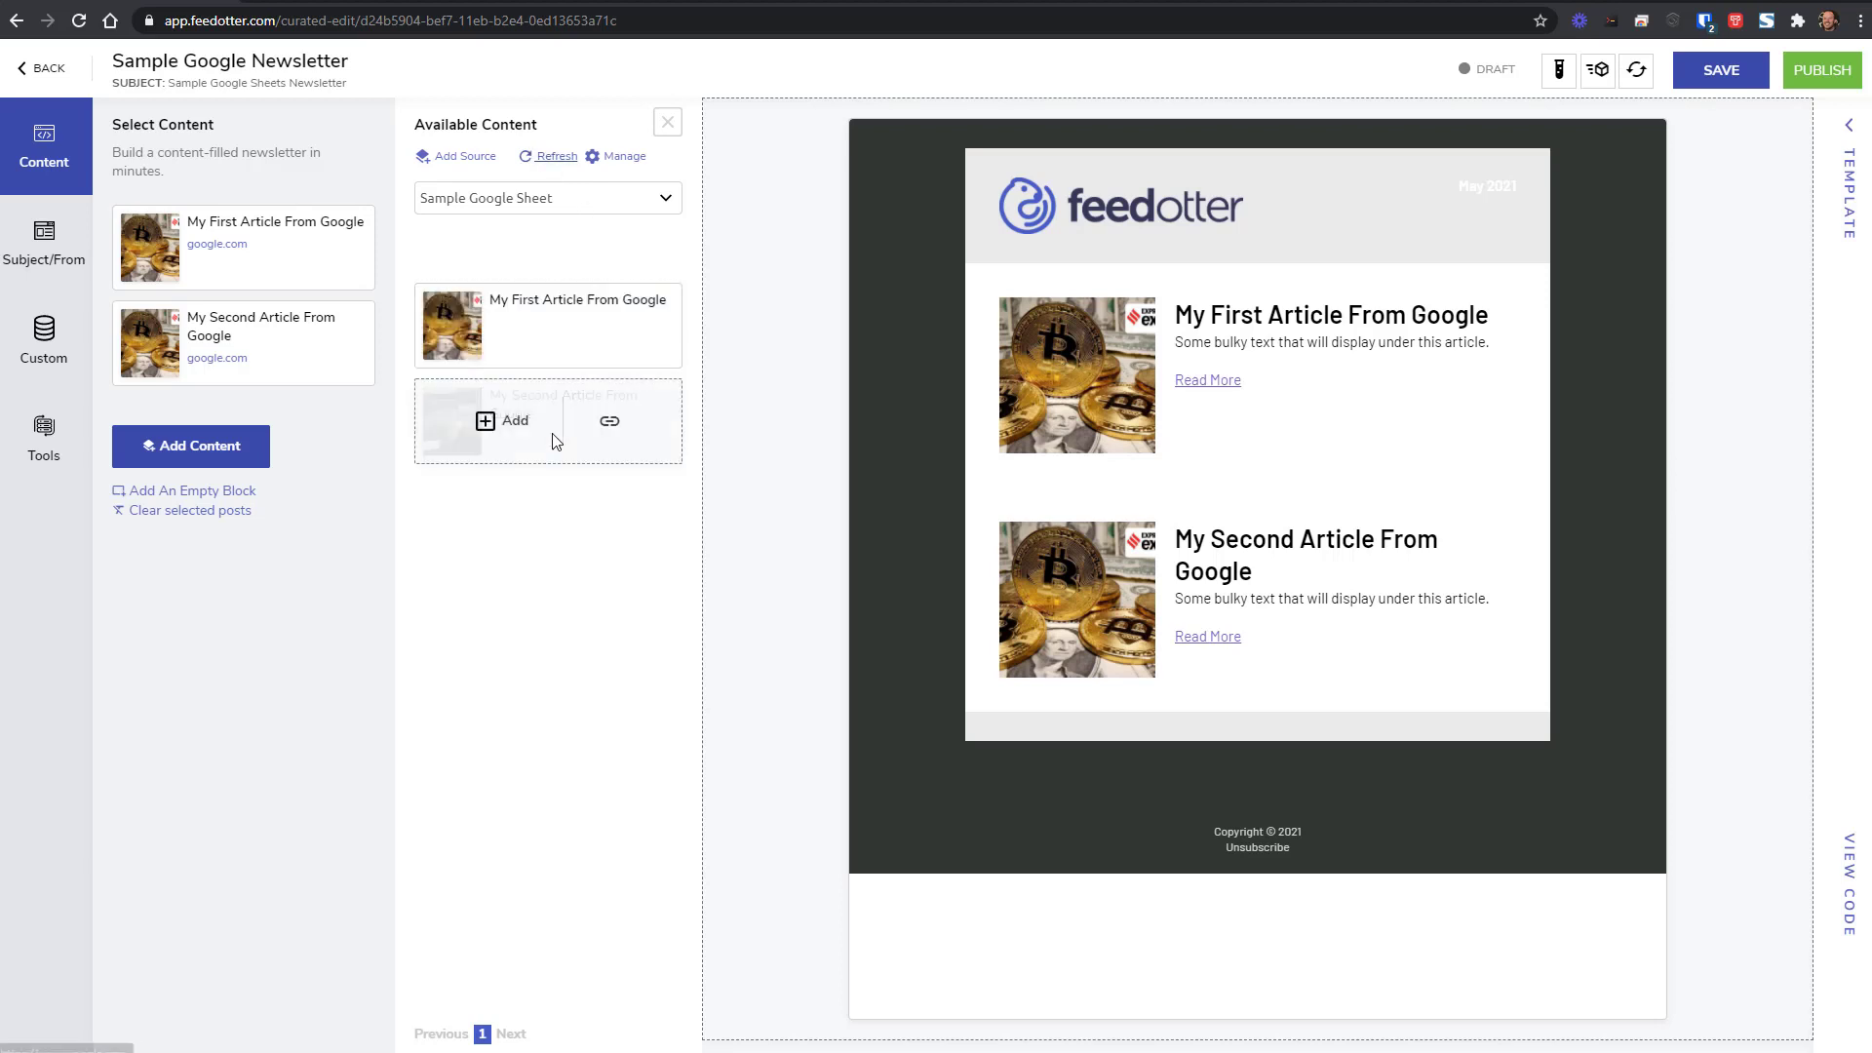
click(498, 422)
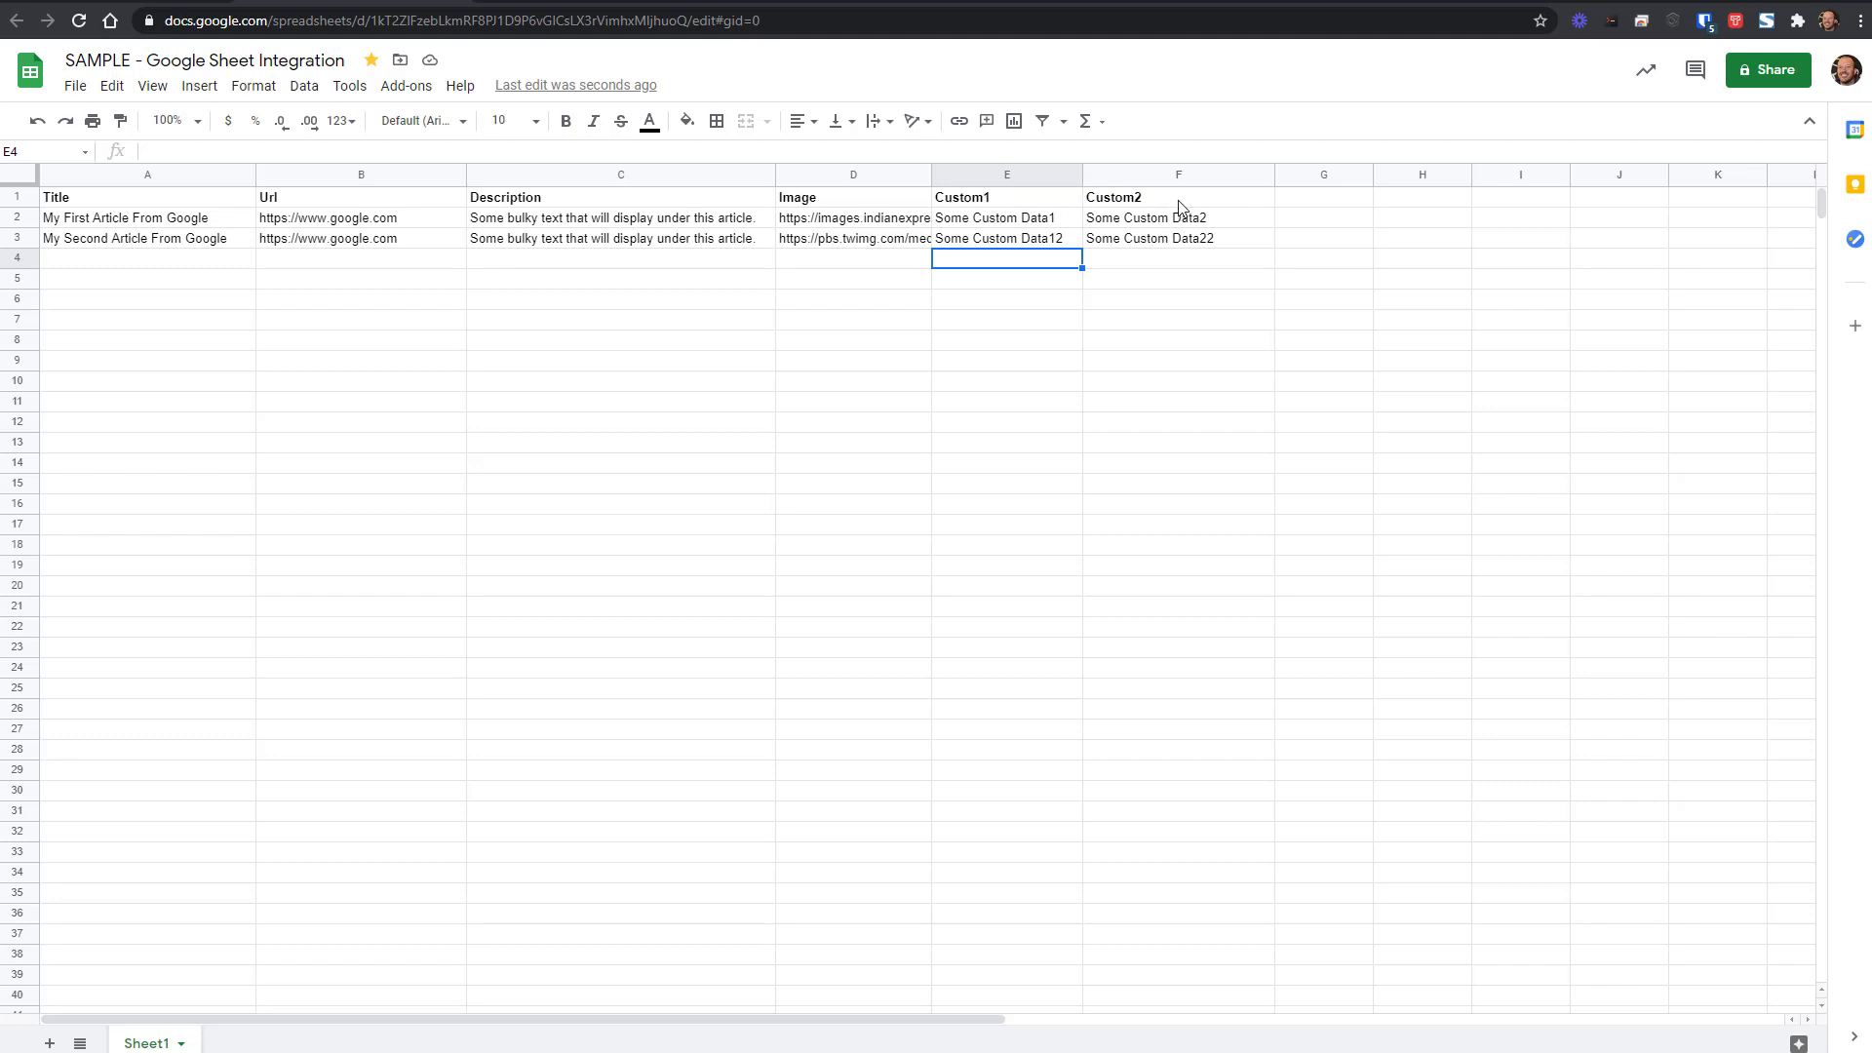
Return to the FeedOtter newsletter, open its template code and search it for "title".
click(137, 2)
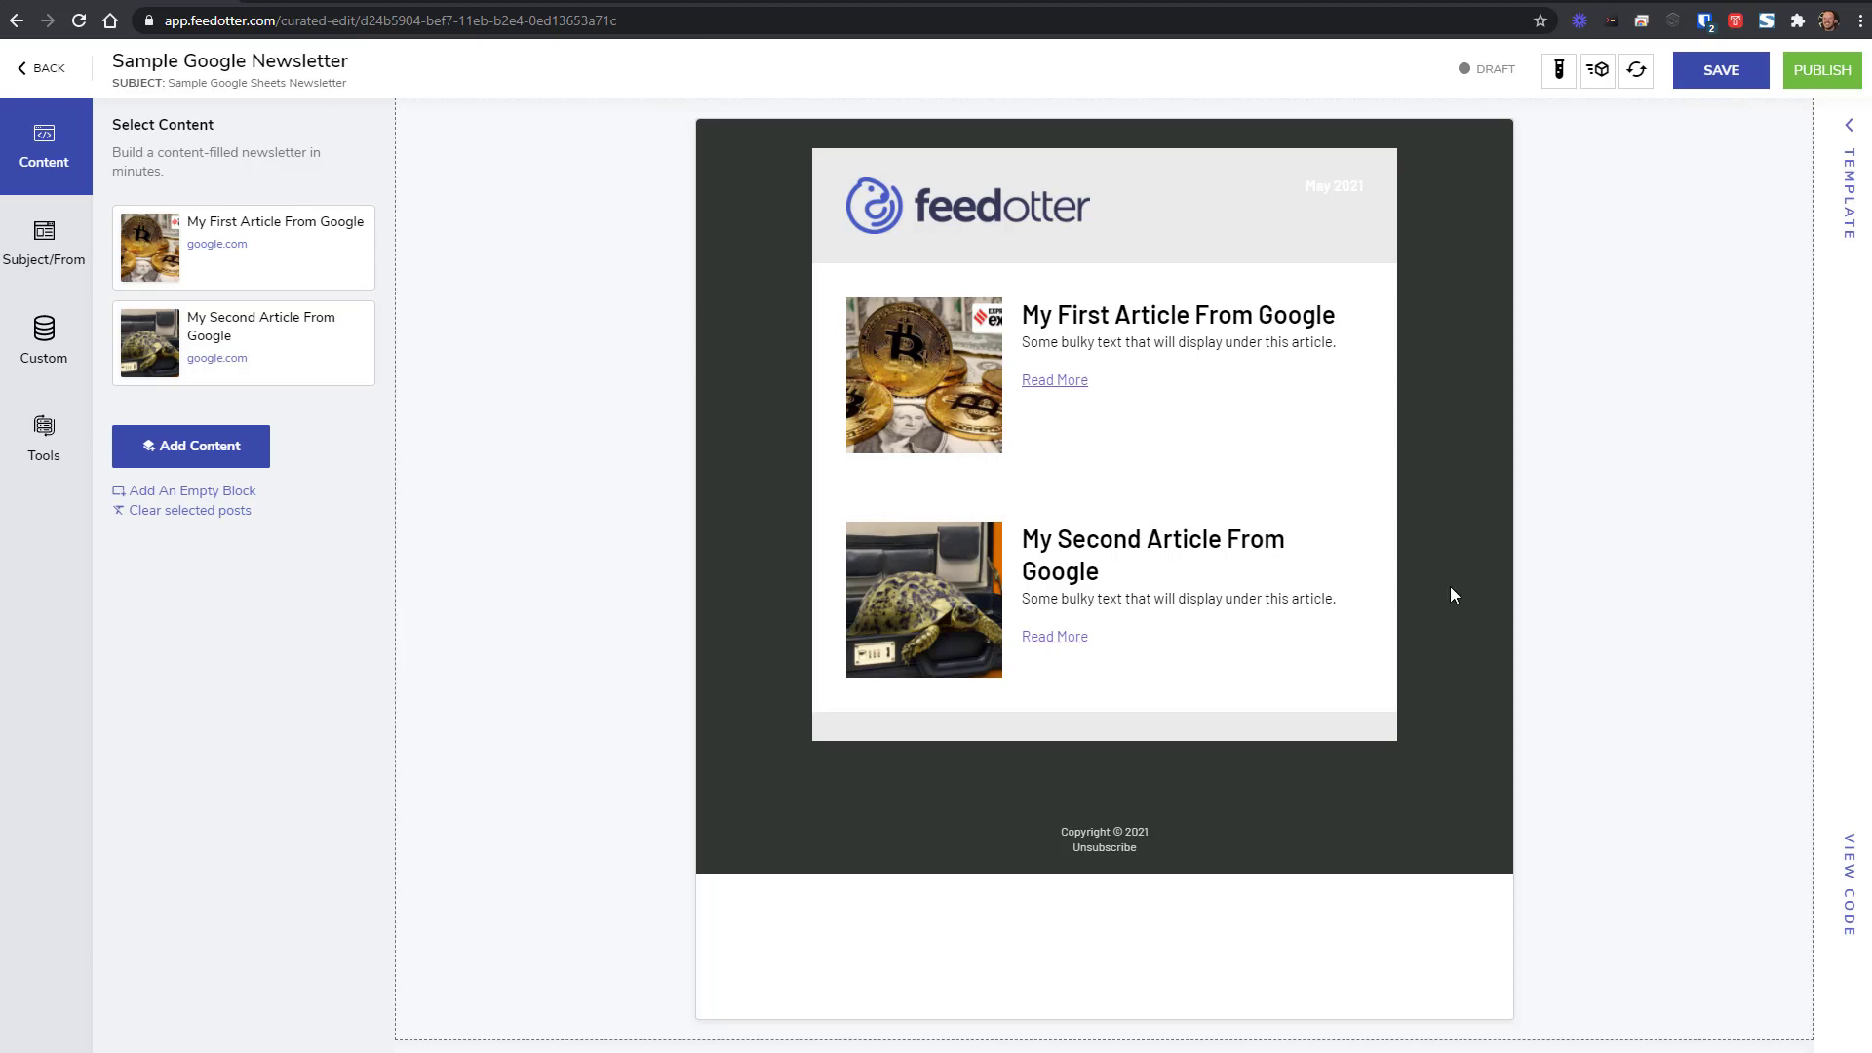
click(1851, 898)
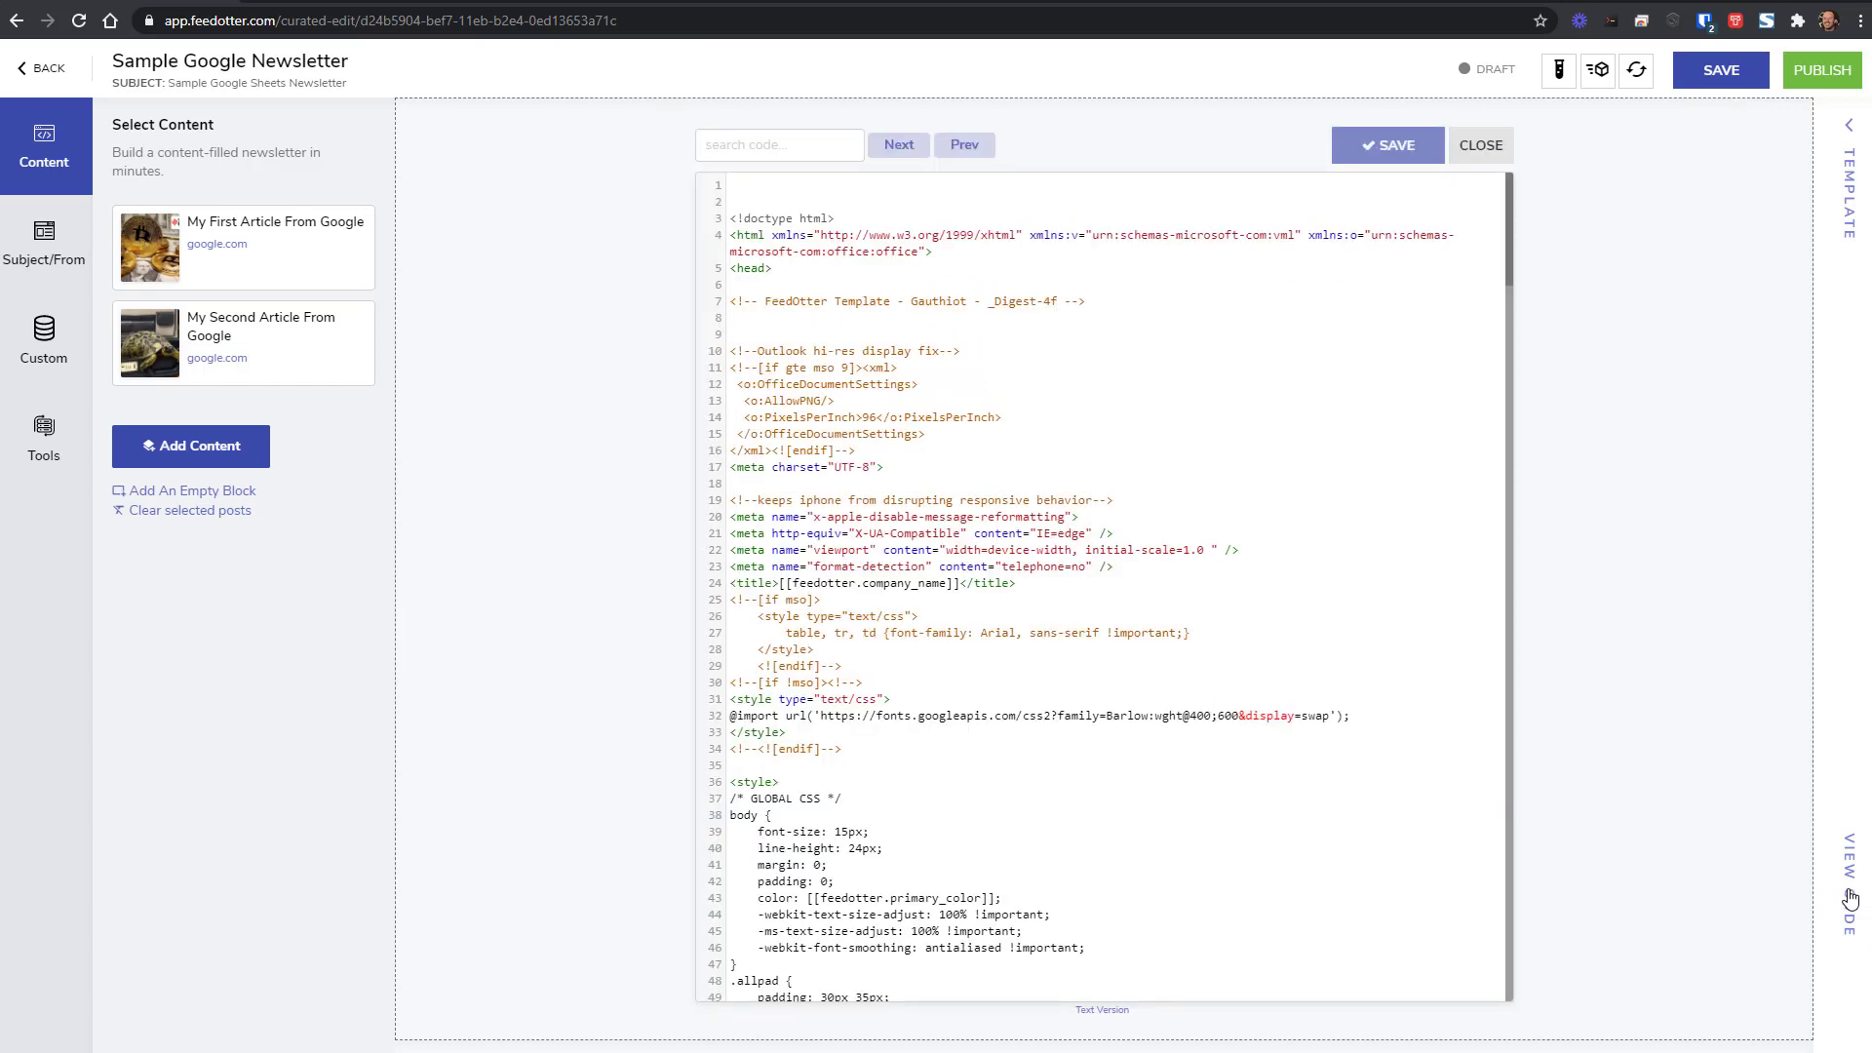
click(742, 149)
text(title)
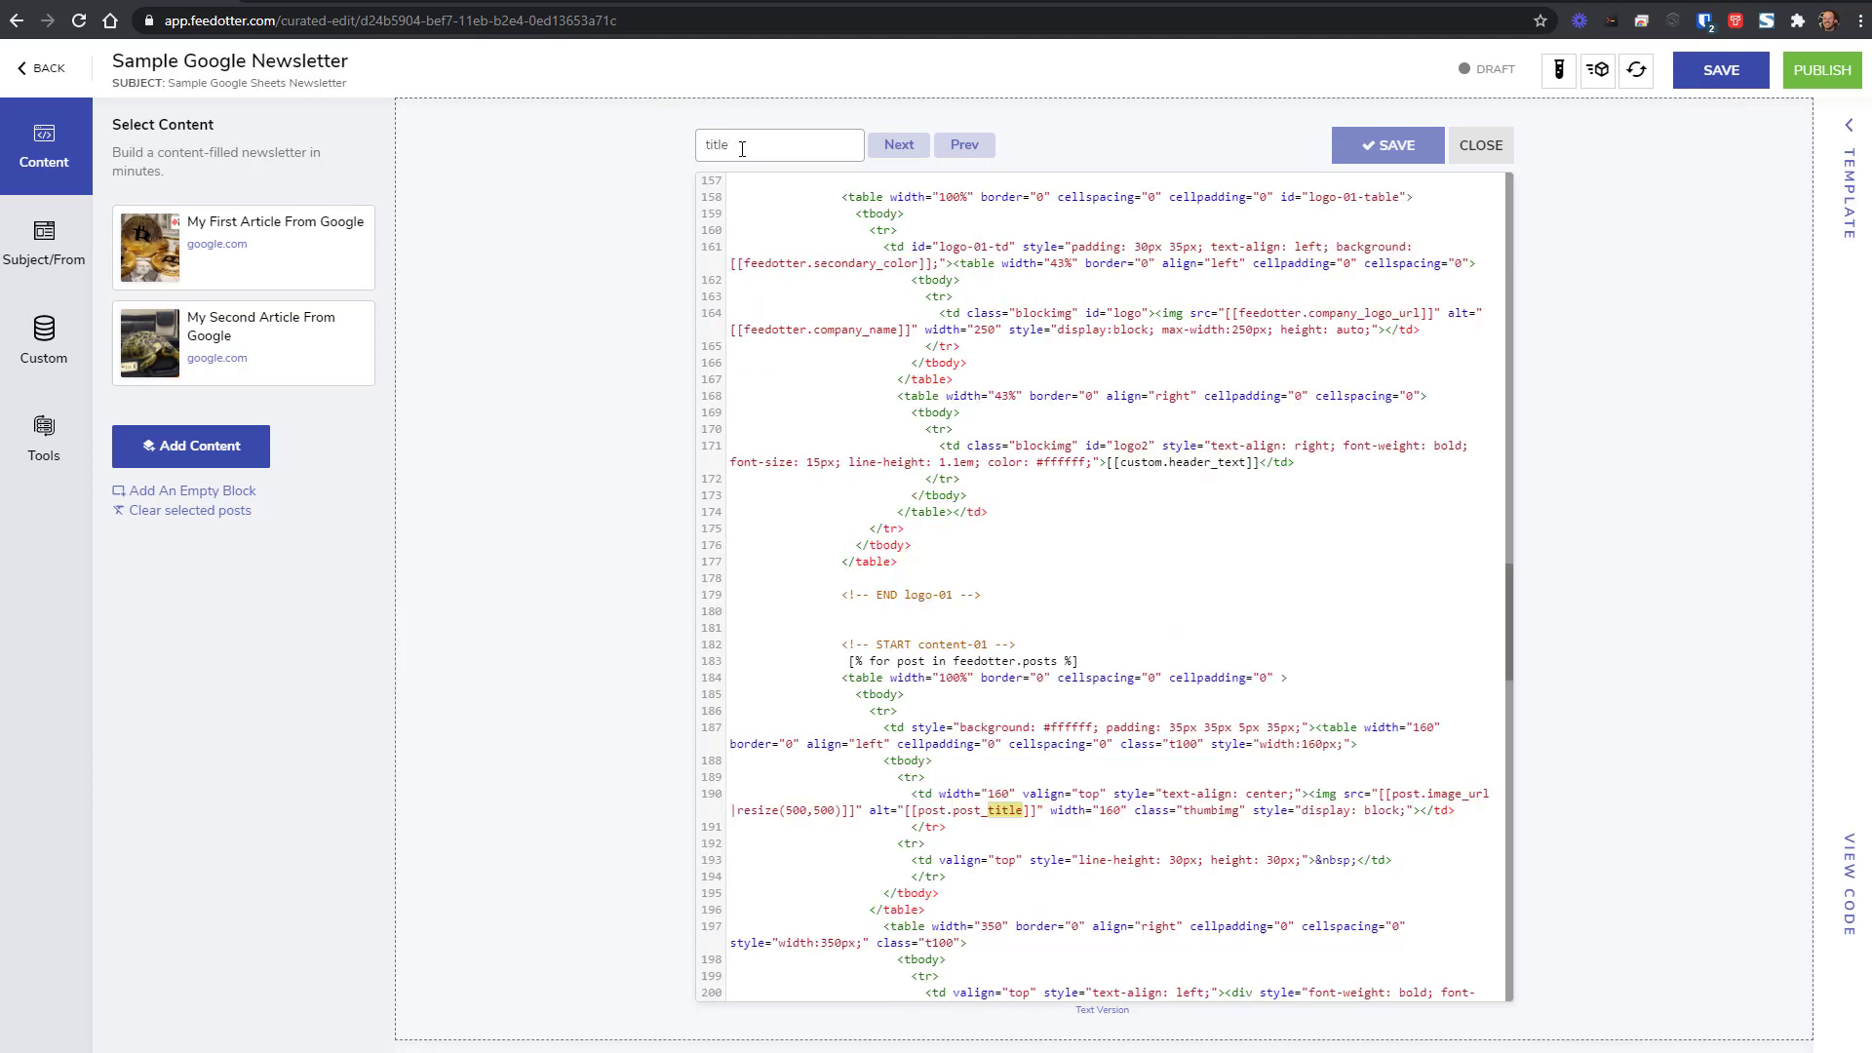
Insert the paragraph <p>[[post.asArray.Custom1]]</p> below the post excerpt in the template code and close the code editor.
scroll(910, 575, down, 3)
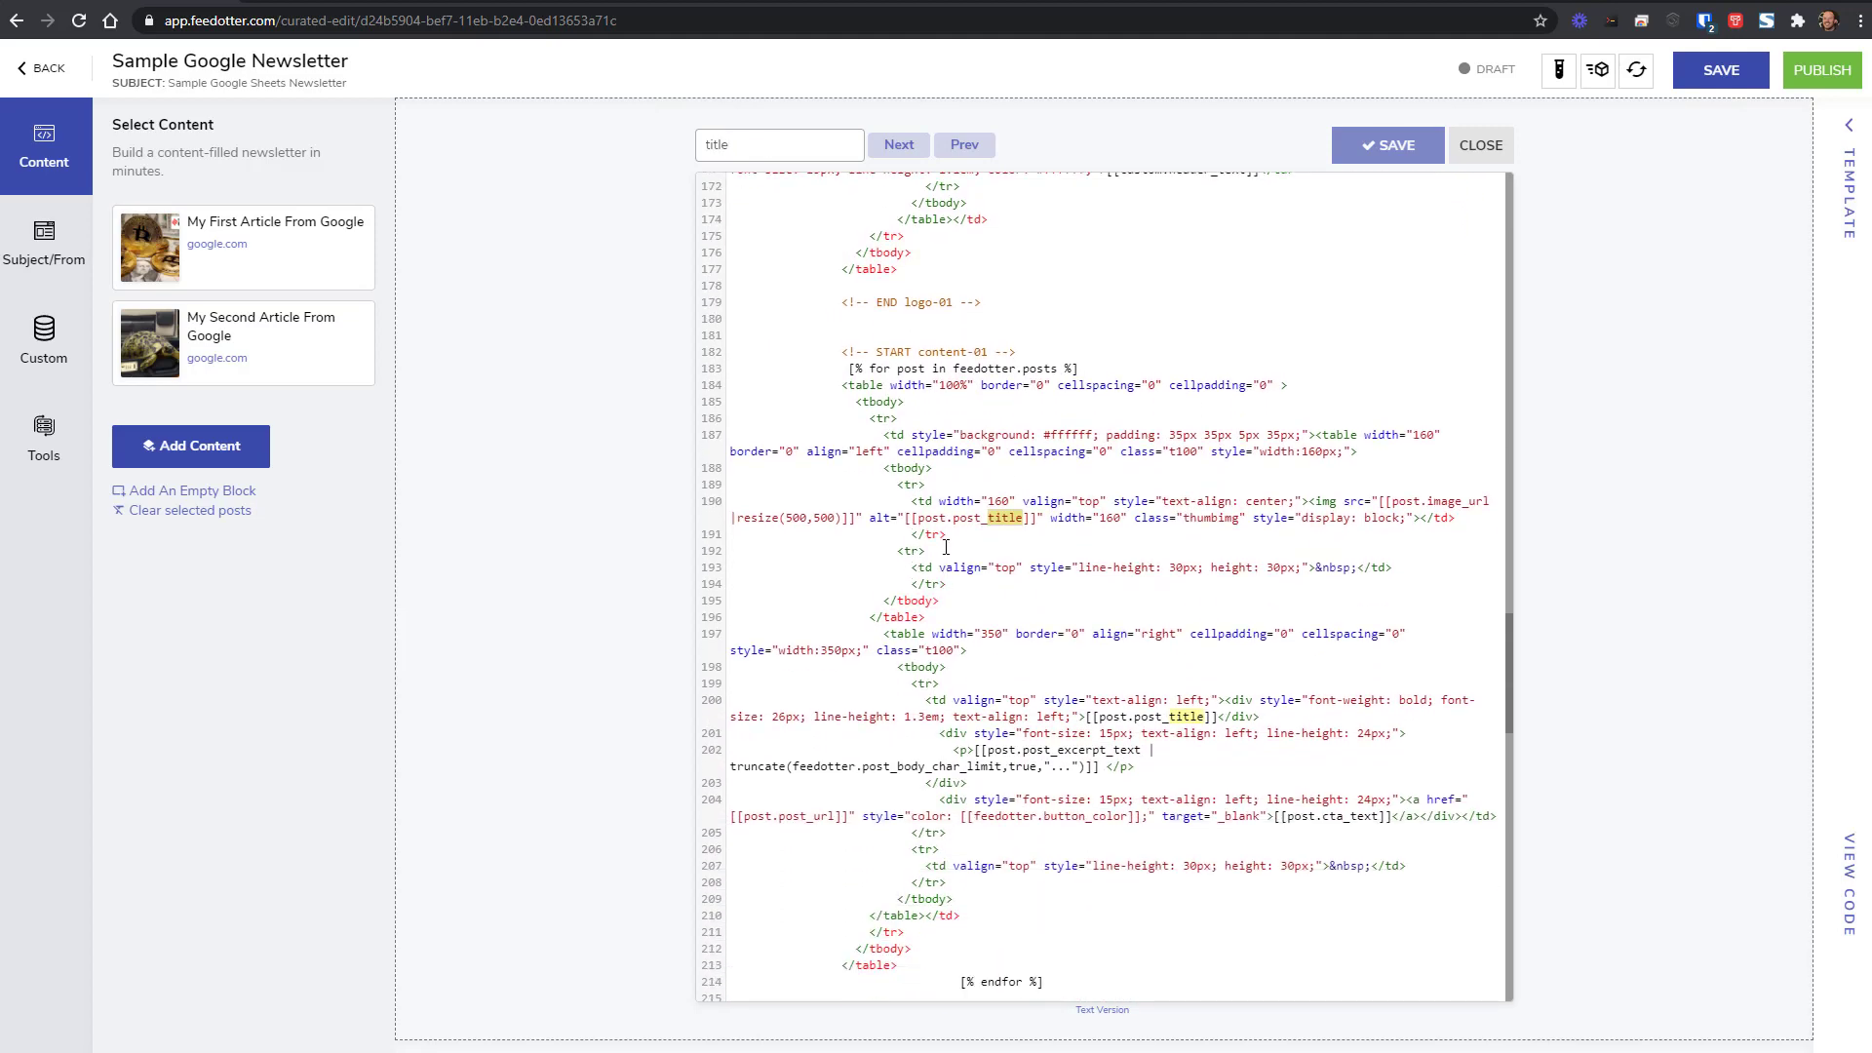
scroll(995, 390, down, 4)
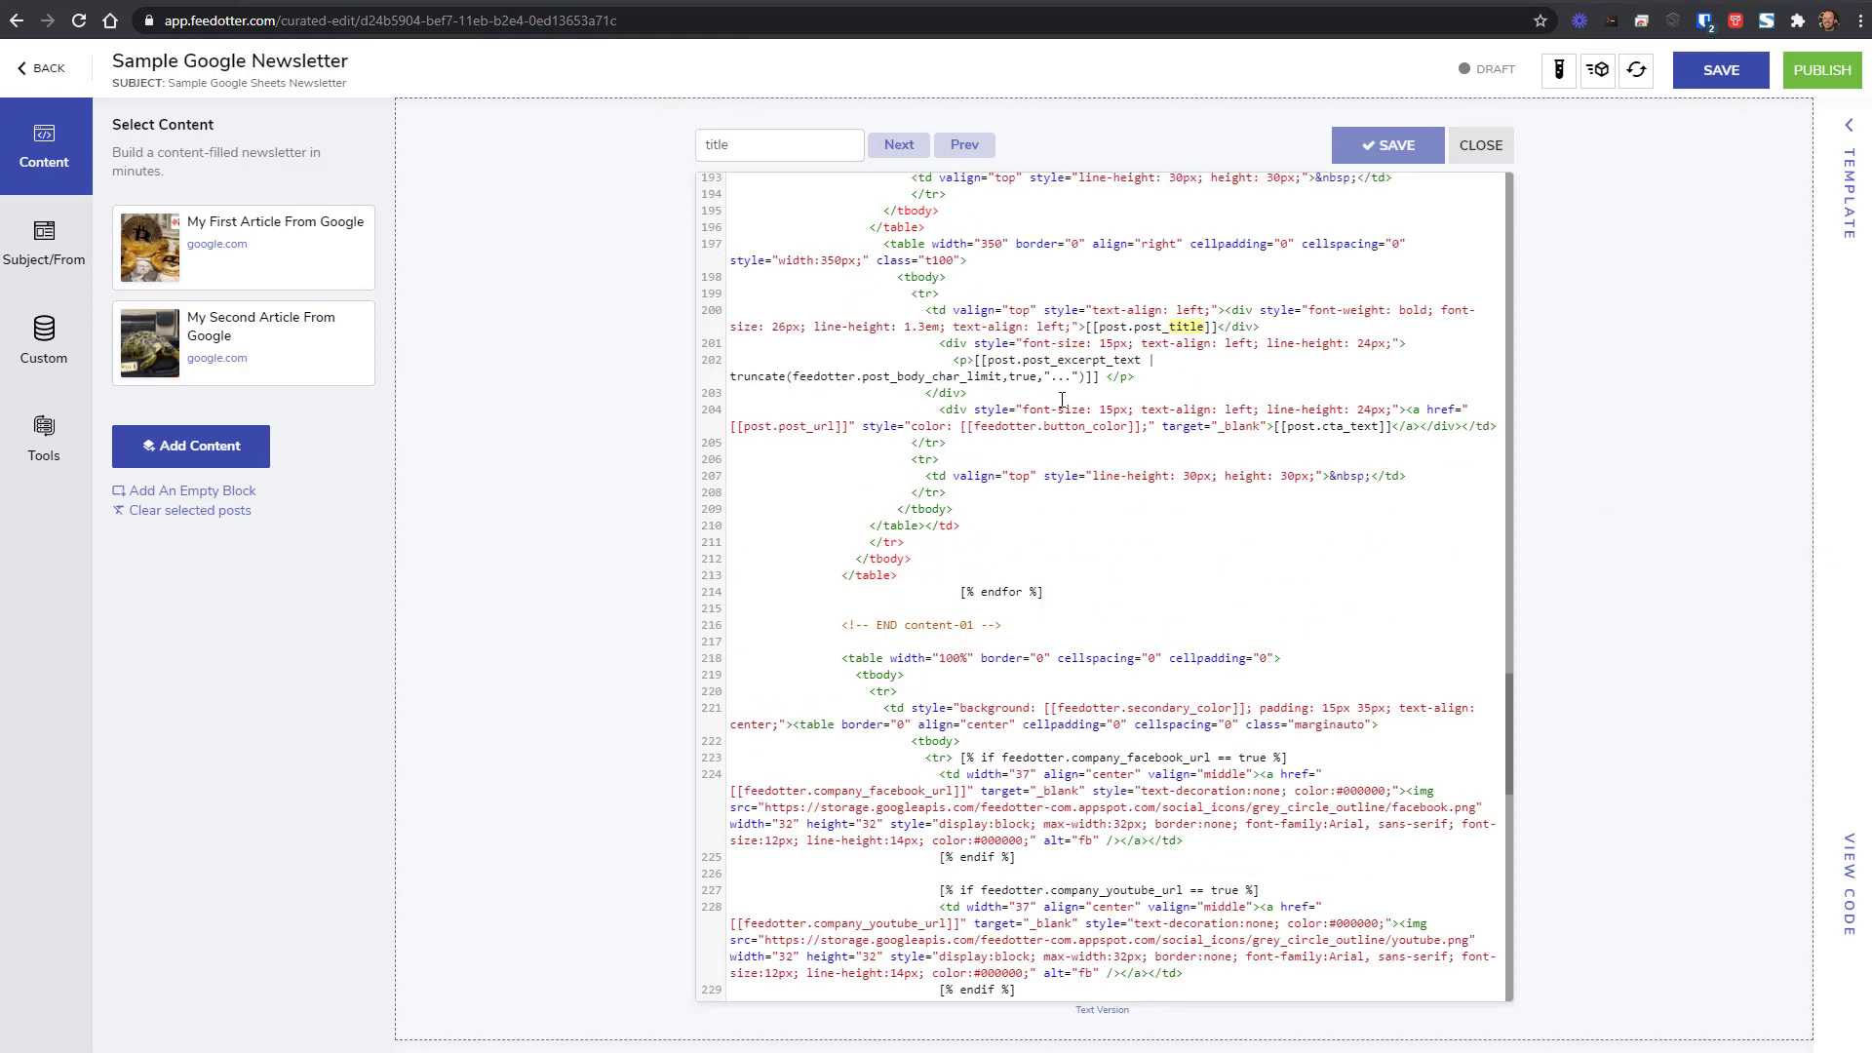
click(1153, 373)
key(Return)
text(<p>)
text([[post.asArray.Custom1]])
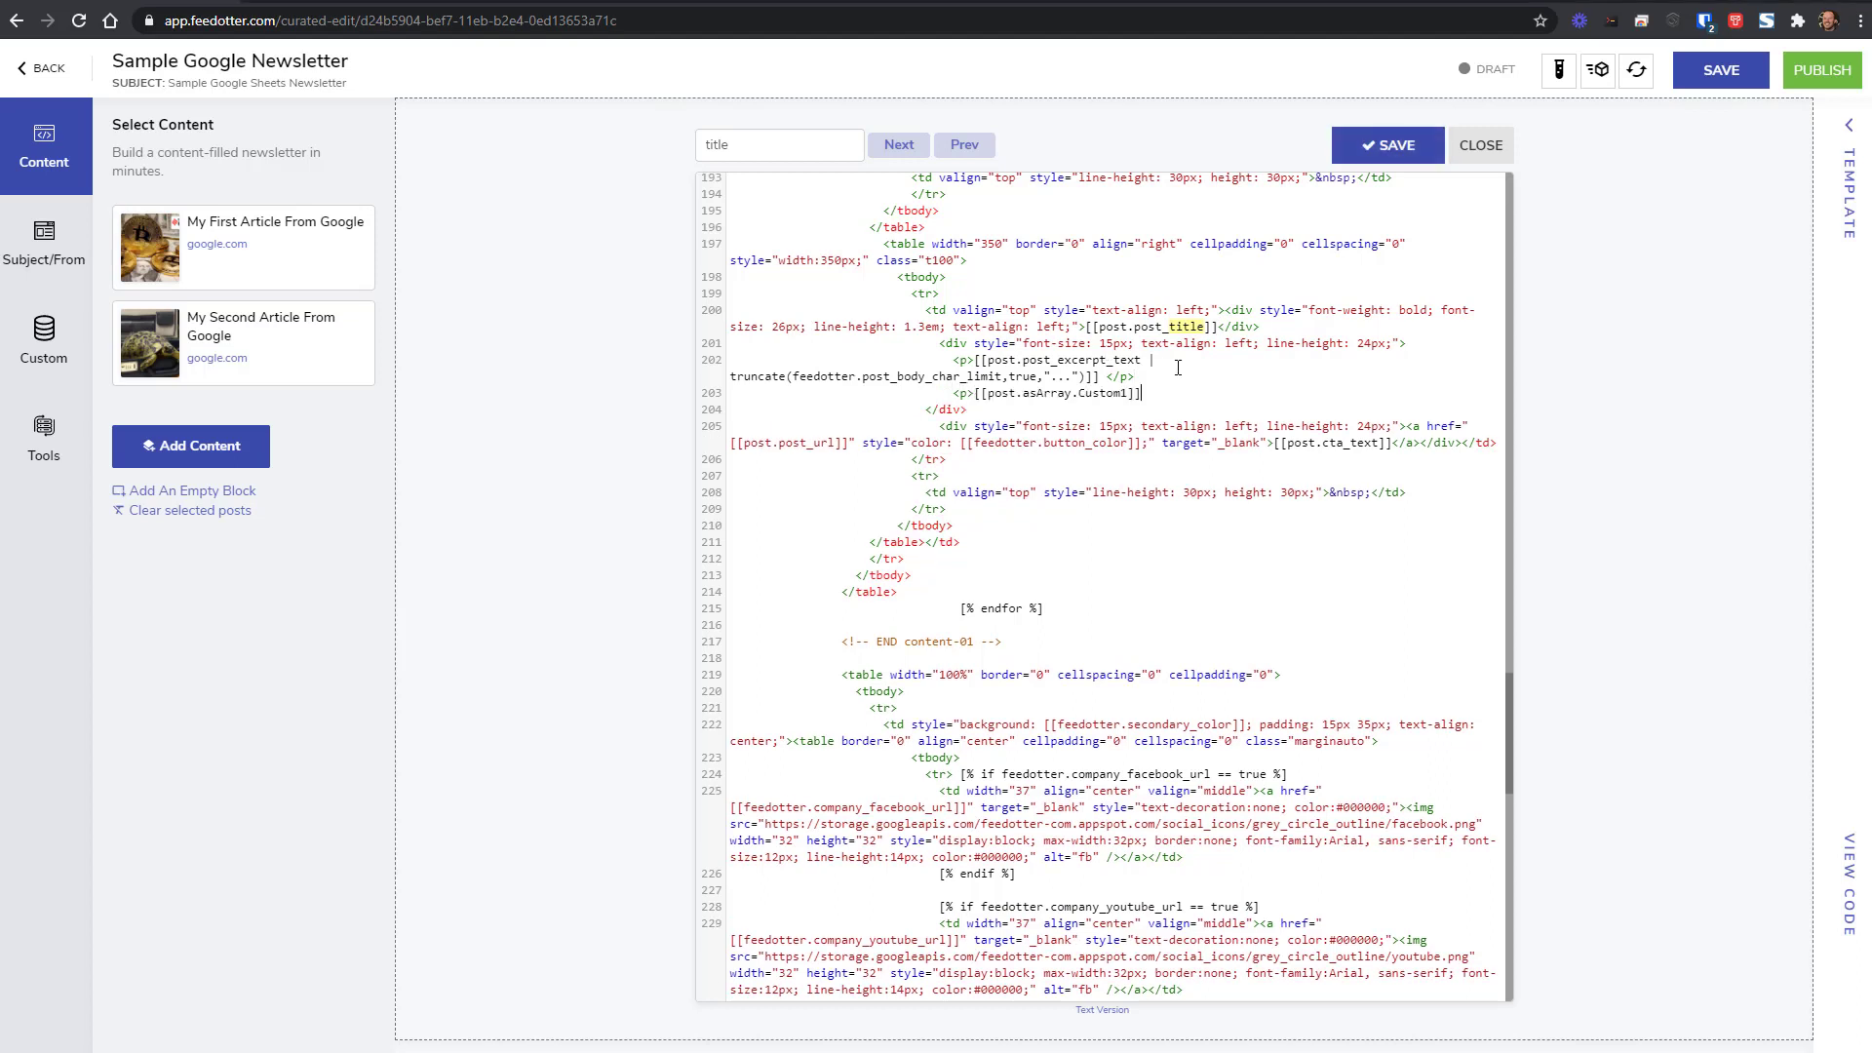
text(</p)
text(p>)
key(BackSpace)
text(2)
click(1486, 153)
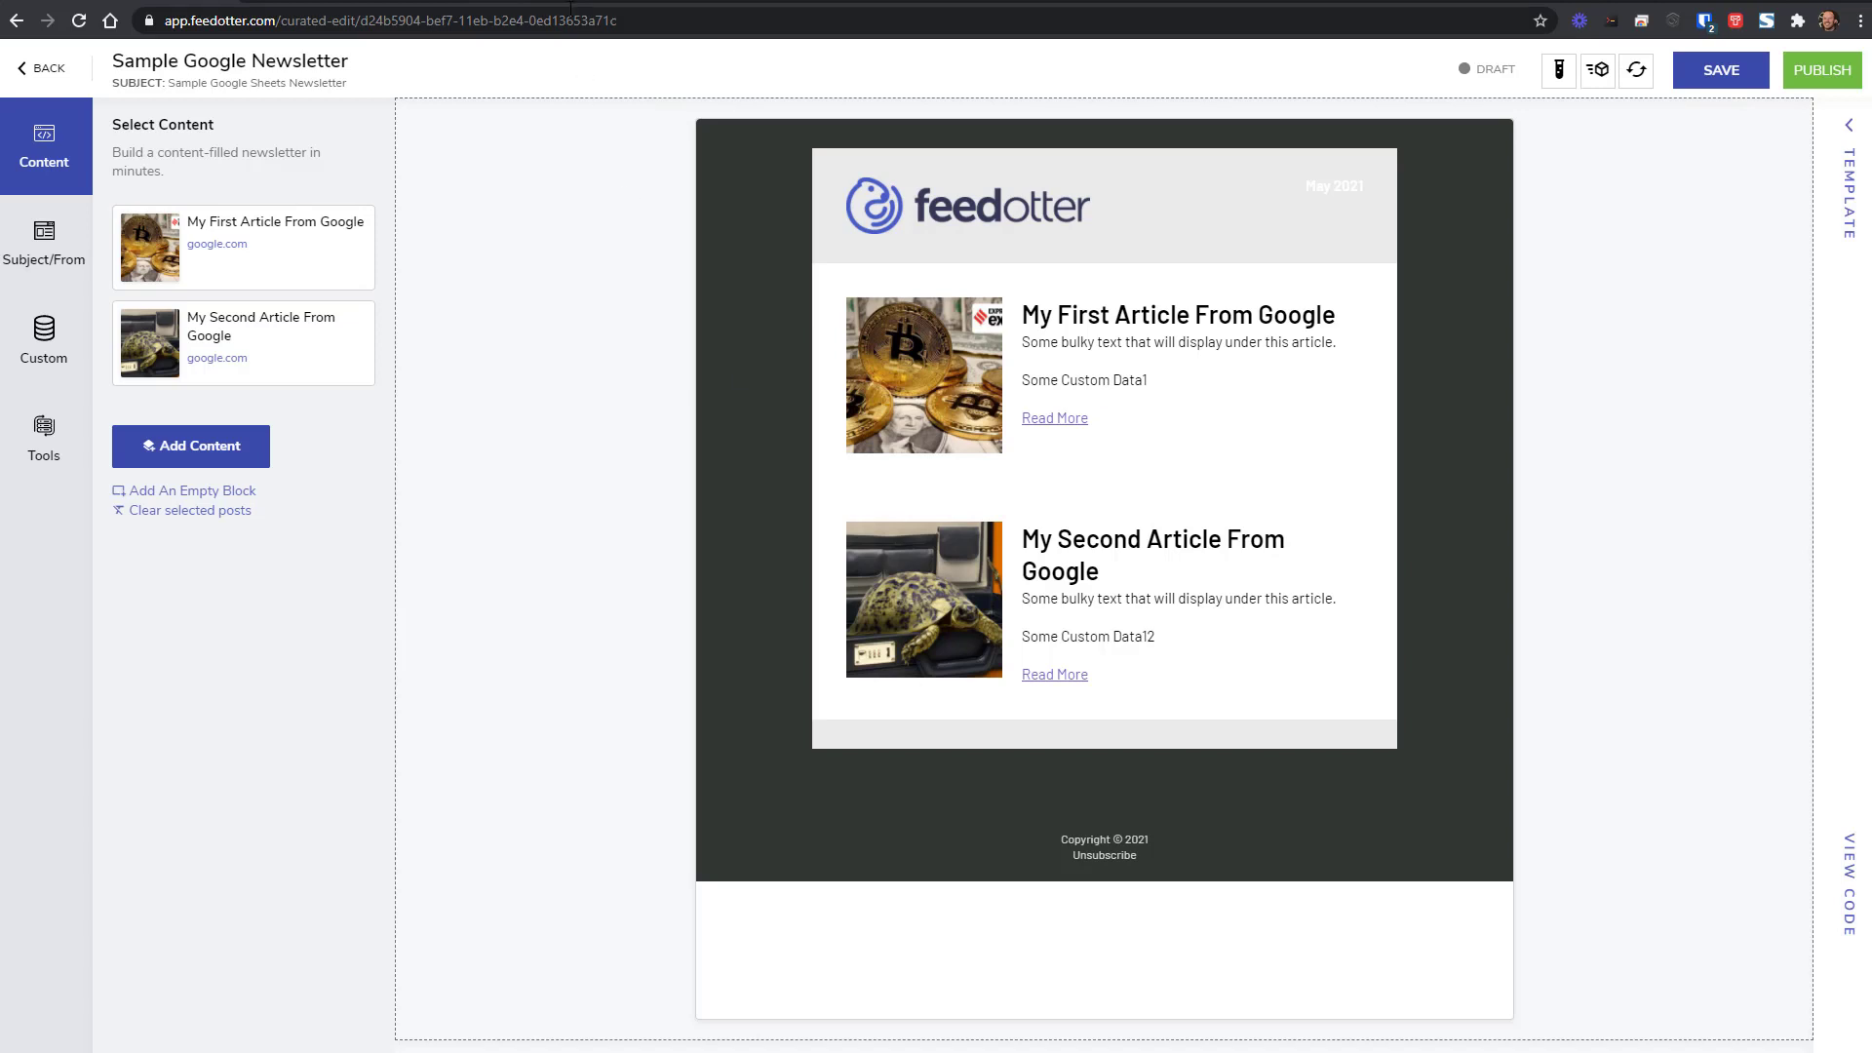
Compare the Custom1 values in the Google Sheets spreadsheet with the text under each article in the FeedOtter newsletter.
click(377, 3)
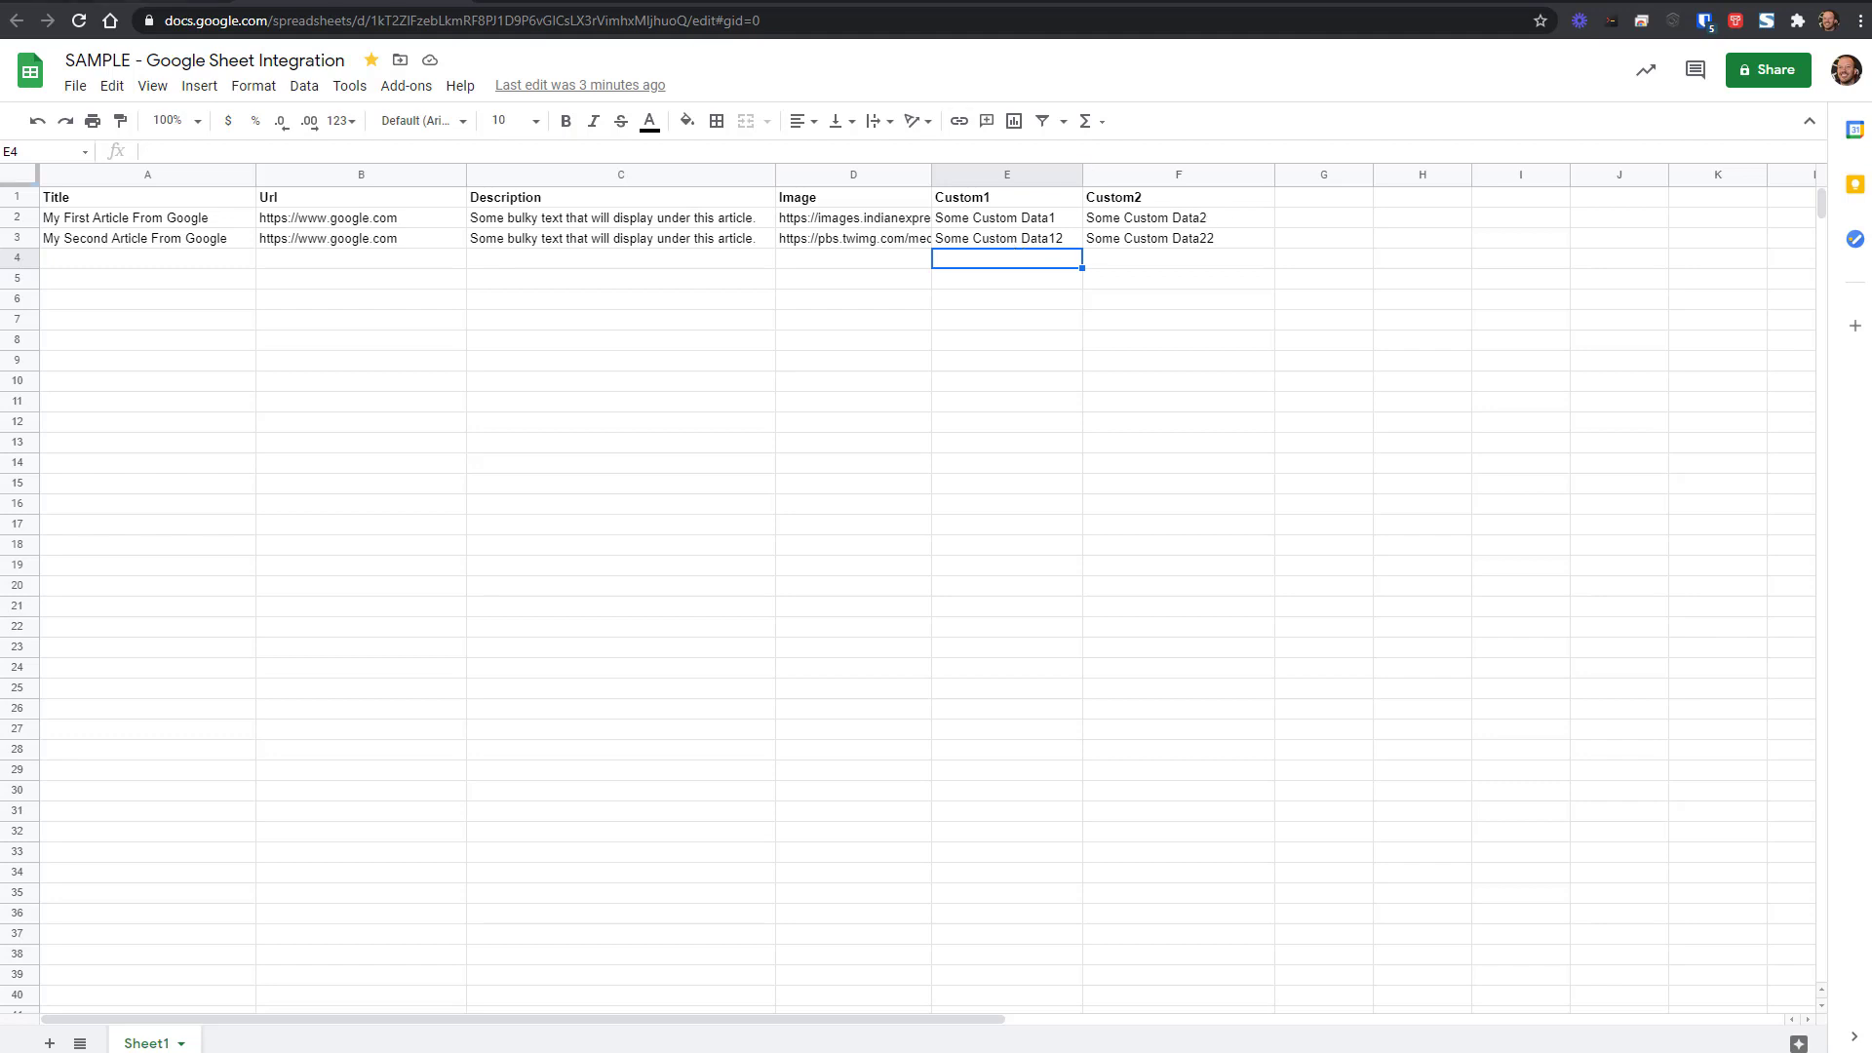
click(118, 1)
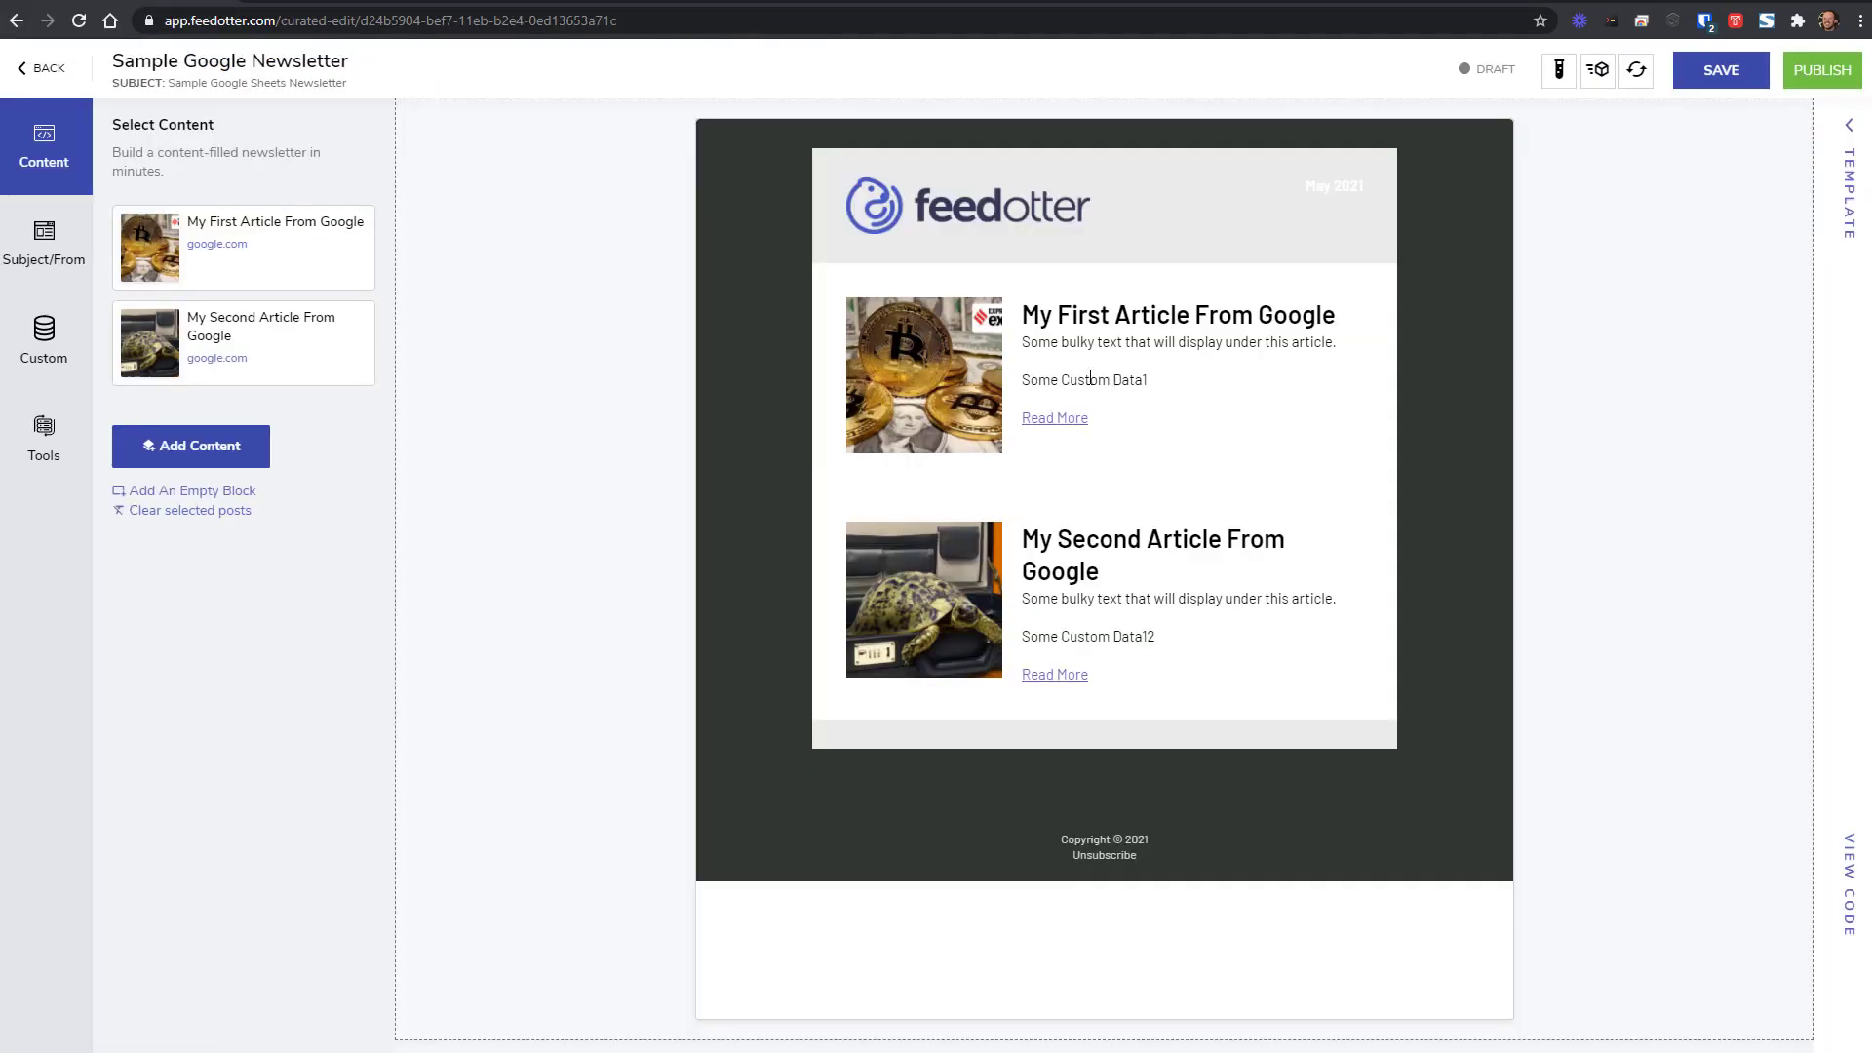